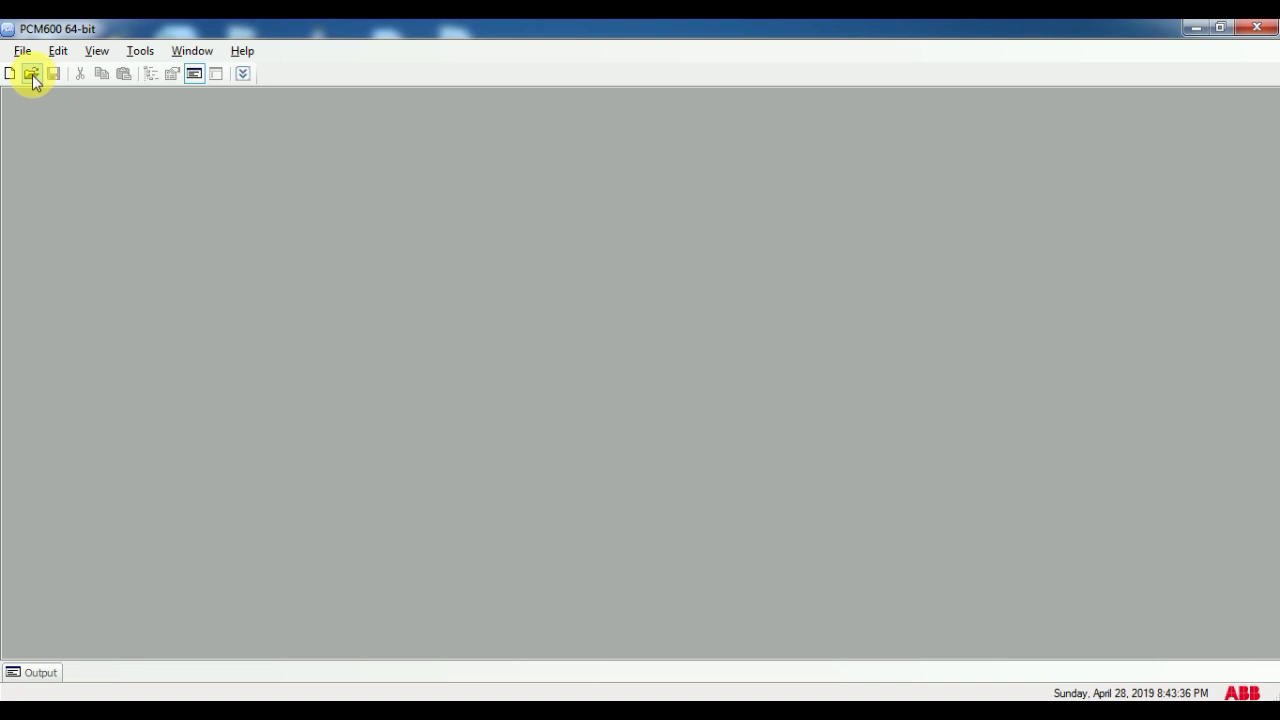
Step: From the project list, create a new project named 'Sample' and open it
click(32, 74)
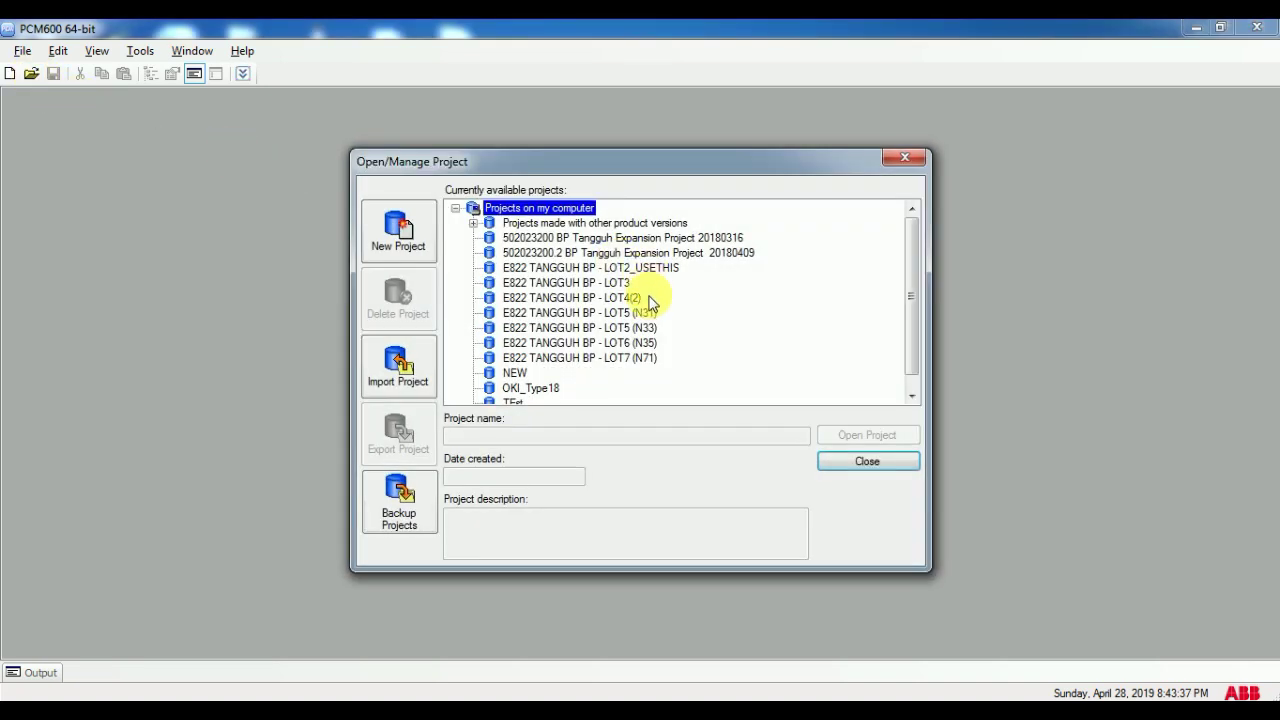
click(407, 252)
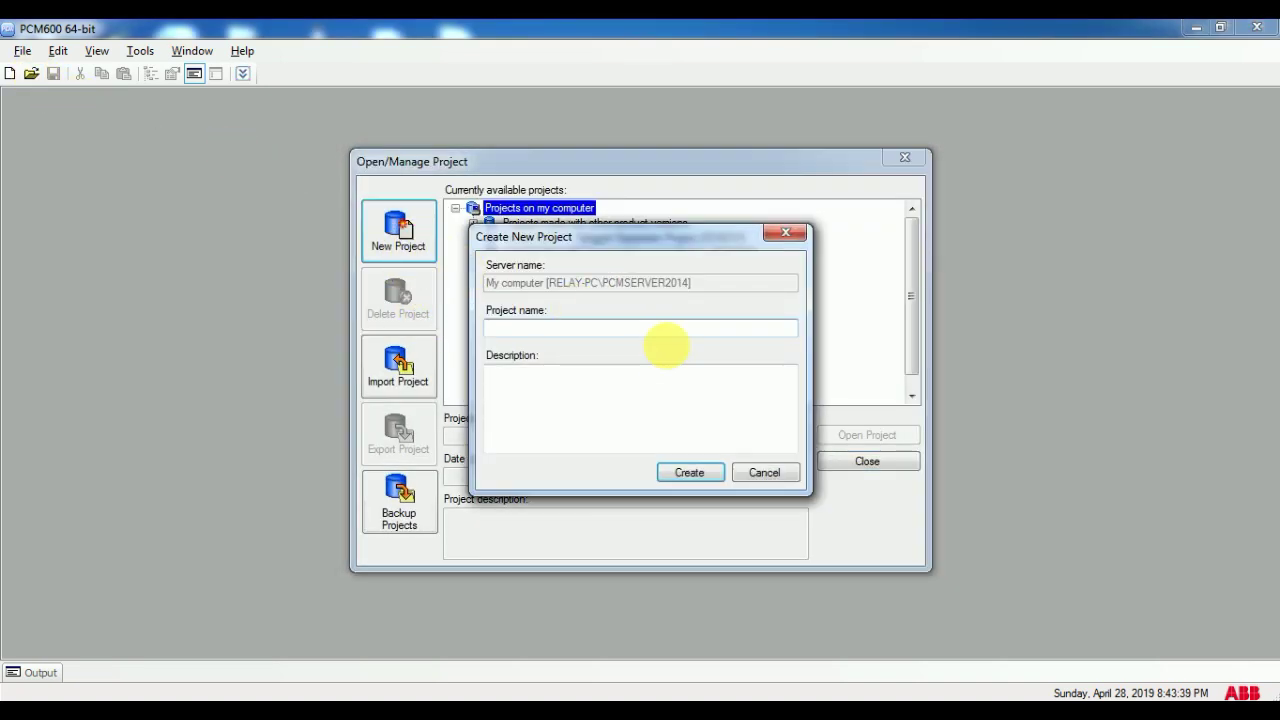
click(656, 334)
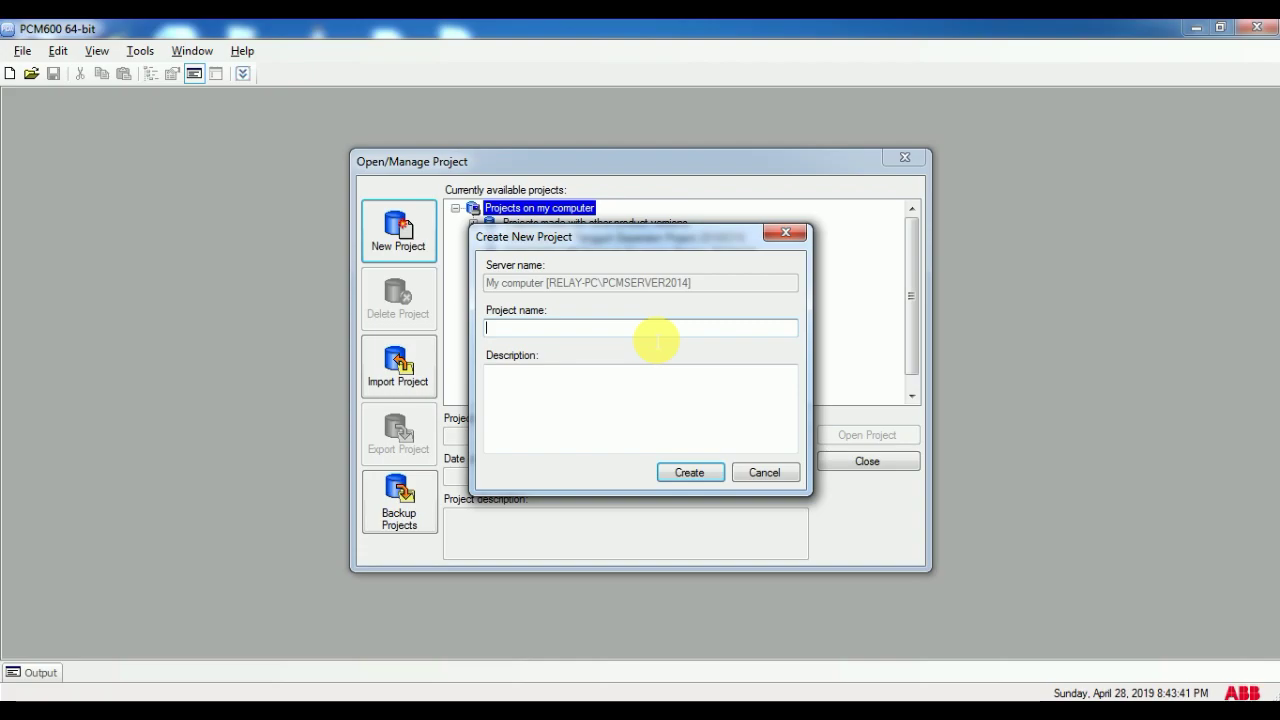
text(Sample)
click(684, 469)
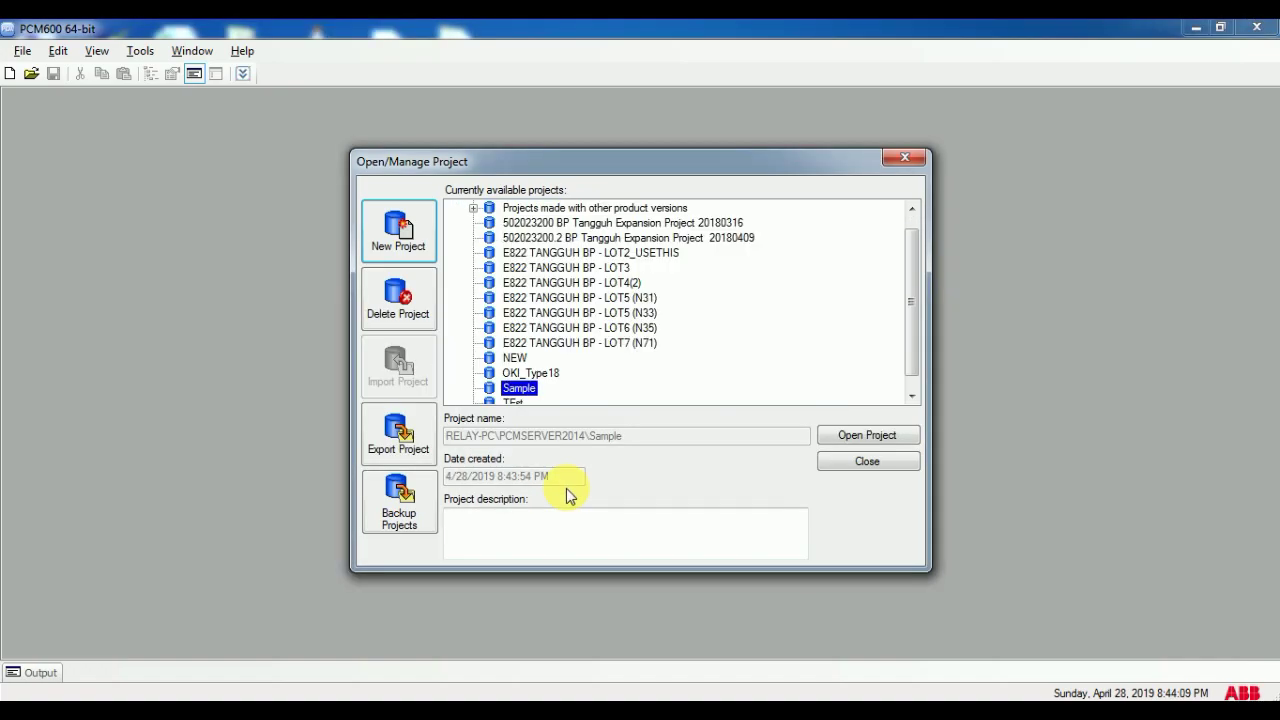
drag(909, 266, 910, 280)
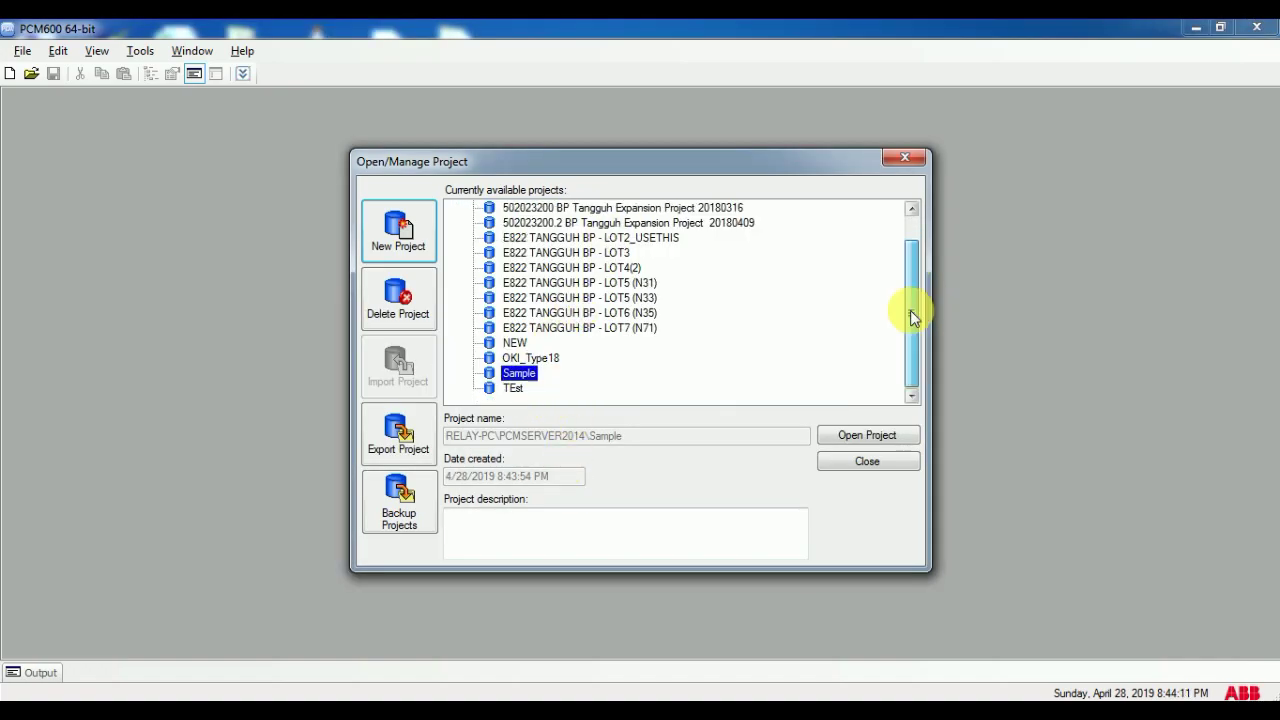
click(868, 437)
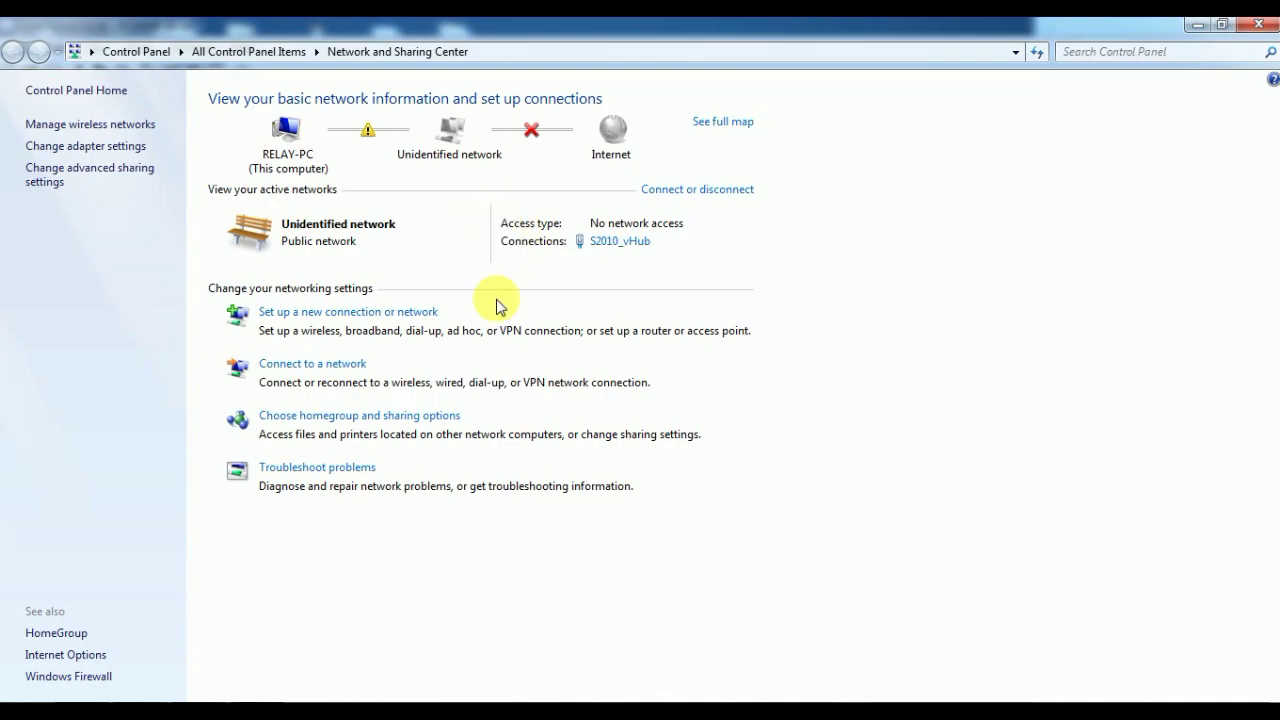
Step: Set Local Area Connection IPv4 to 'Obtain an IP address automatically' and confirm both dialogs
click(92, 150)
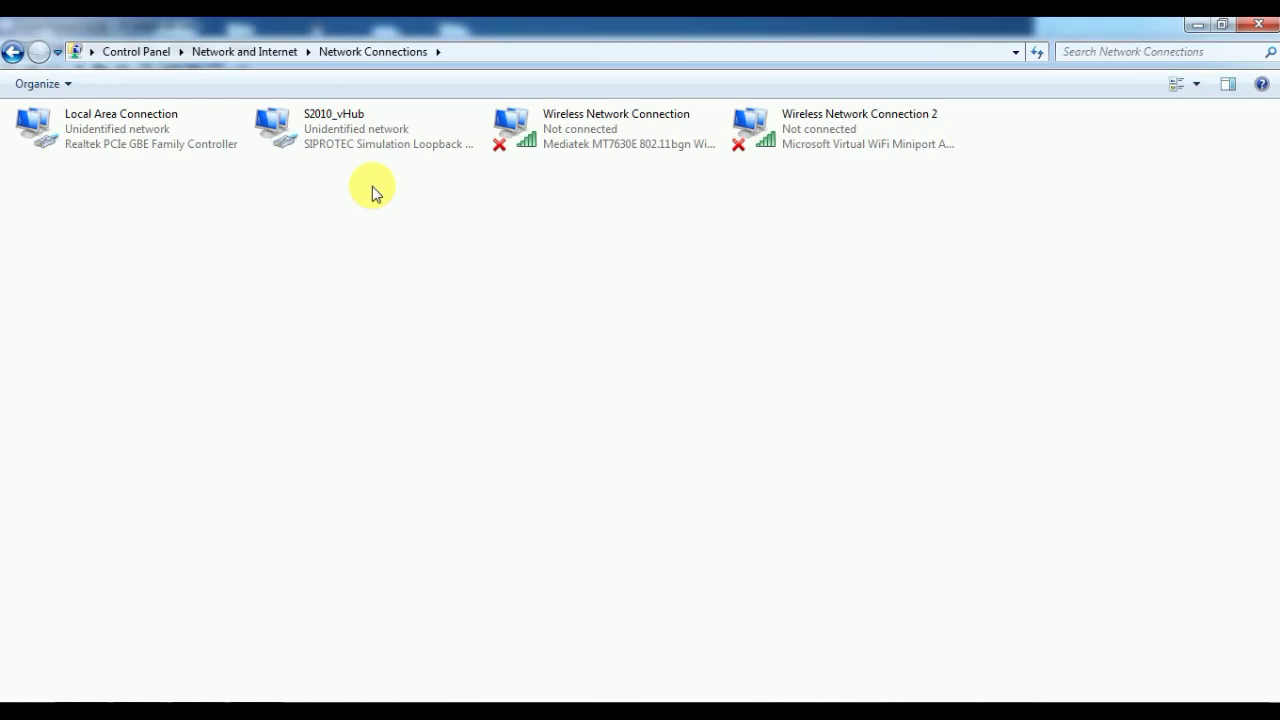
right_click(173, 136)
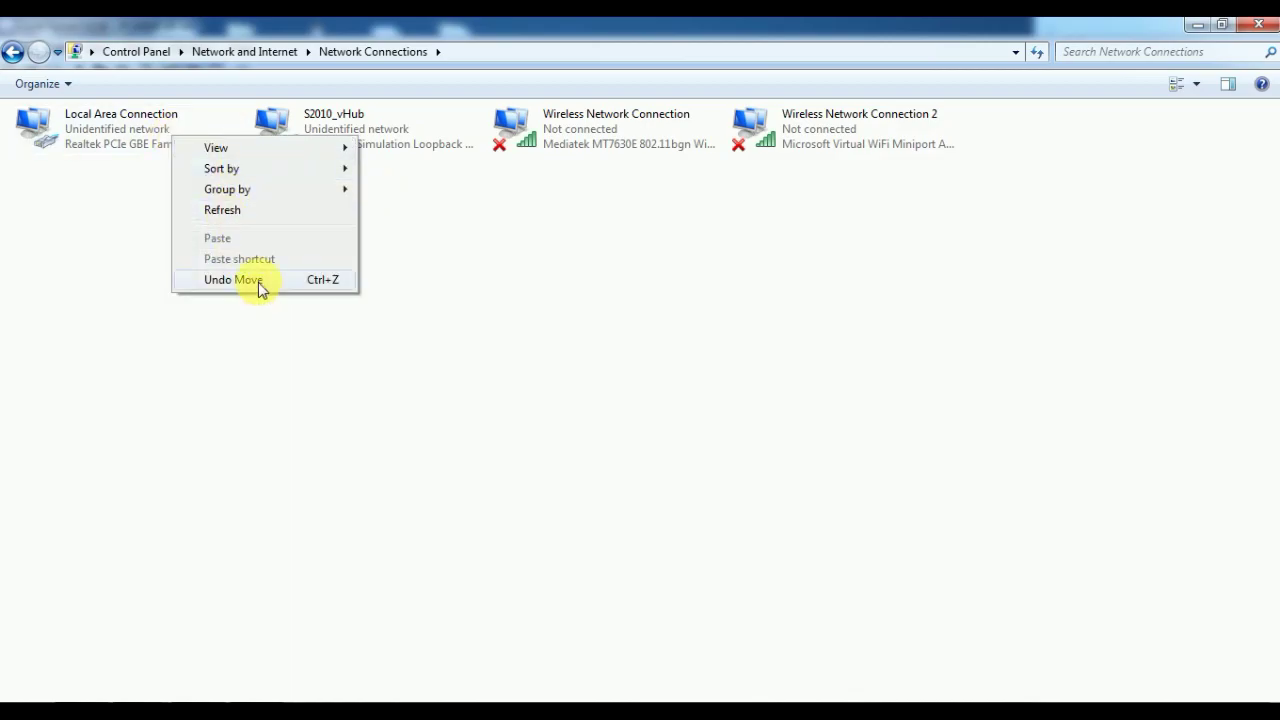
click(116, 113)
double_click(116, 113)
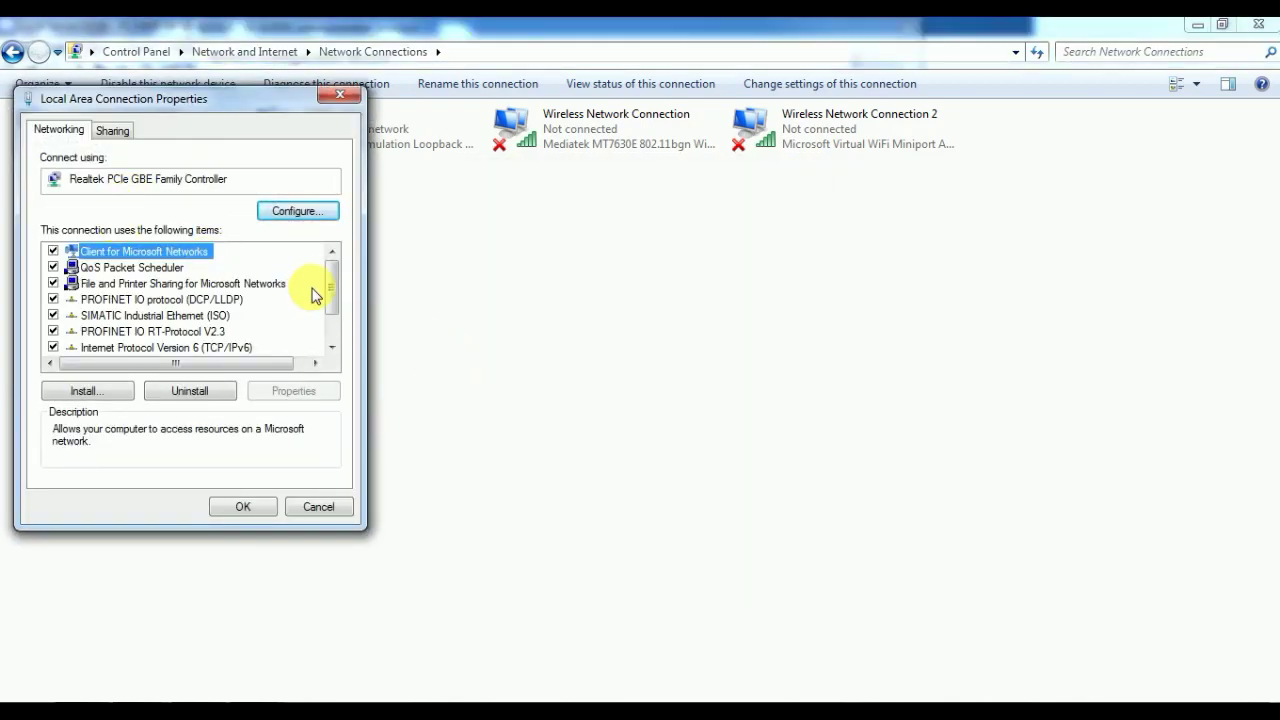
scroll(329, 320, down, 2)
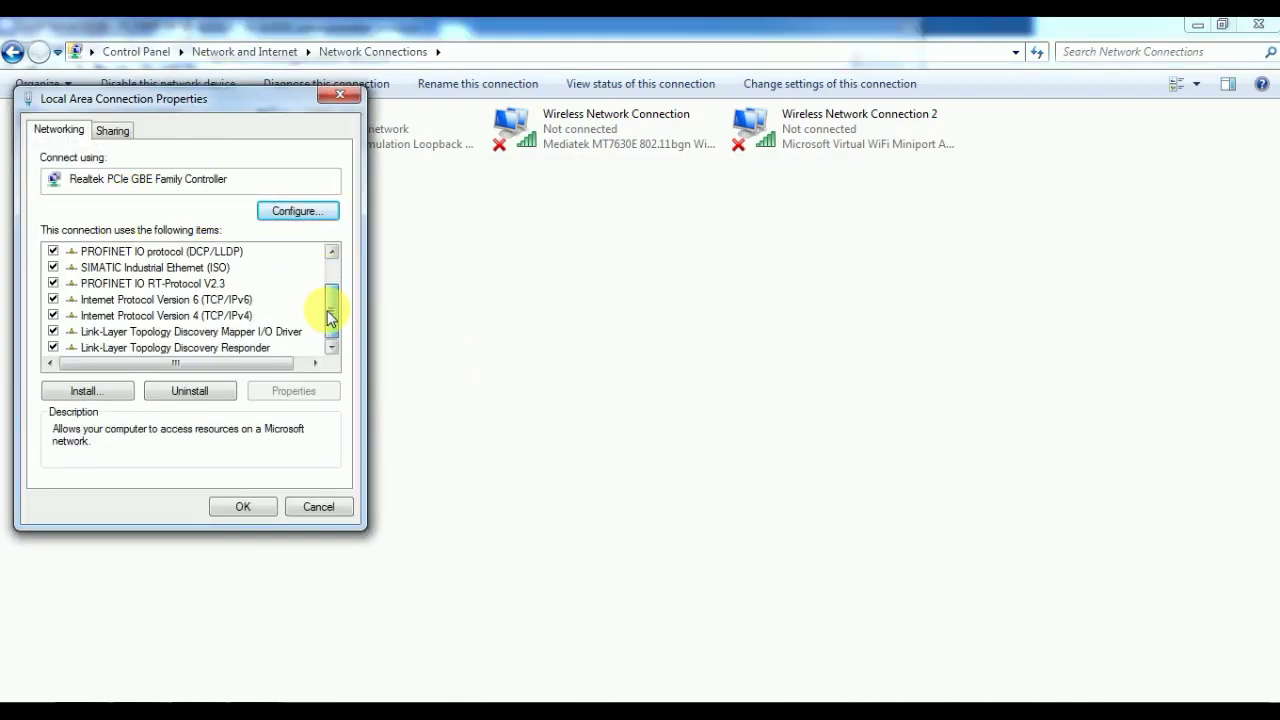
double_click(240, 316)
click(176, 288)
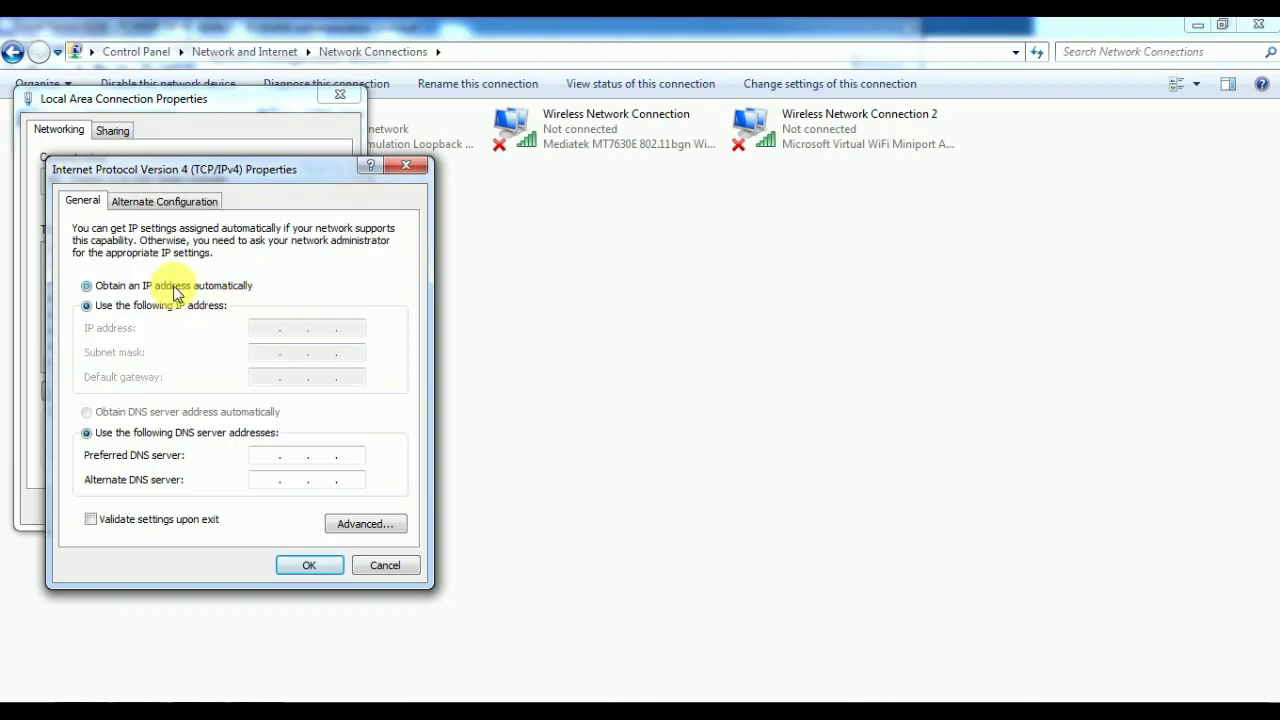
click(307, 562)
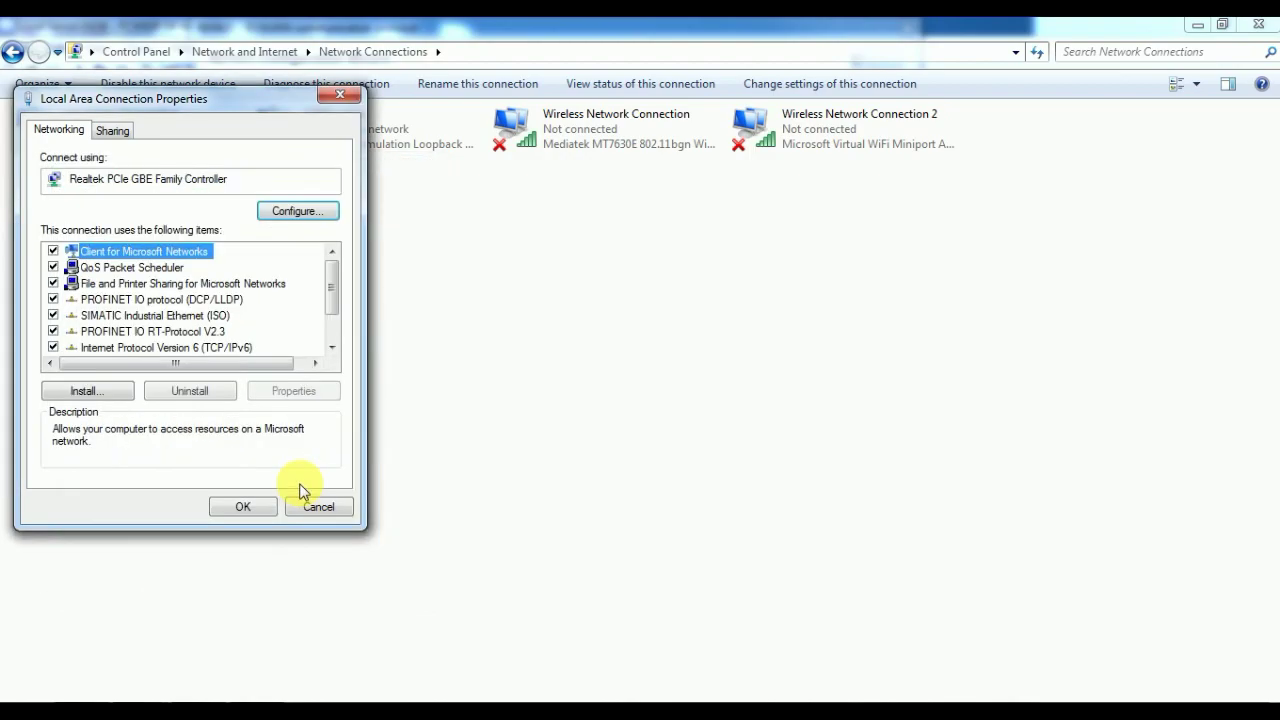
click(255, 507)
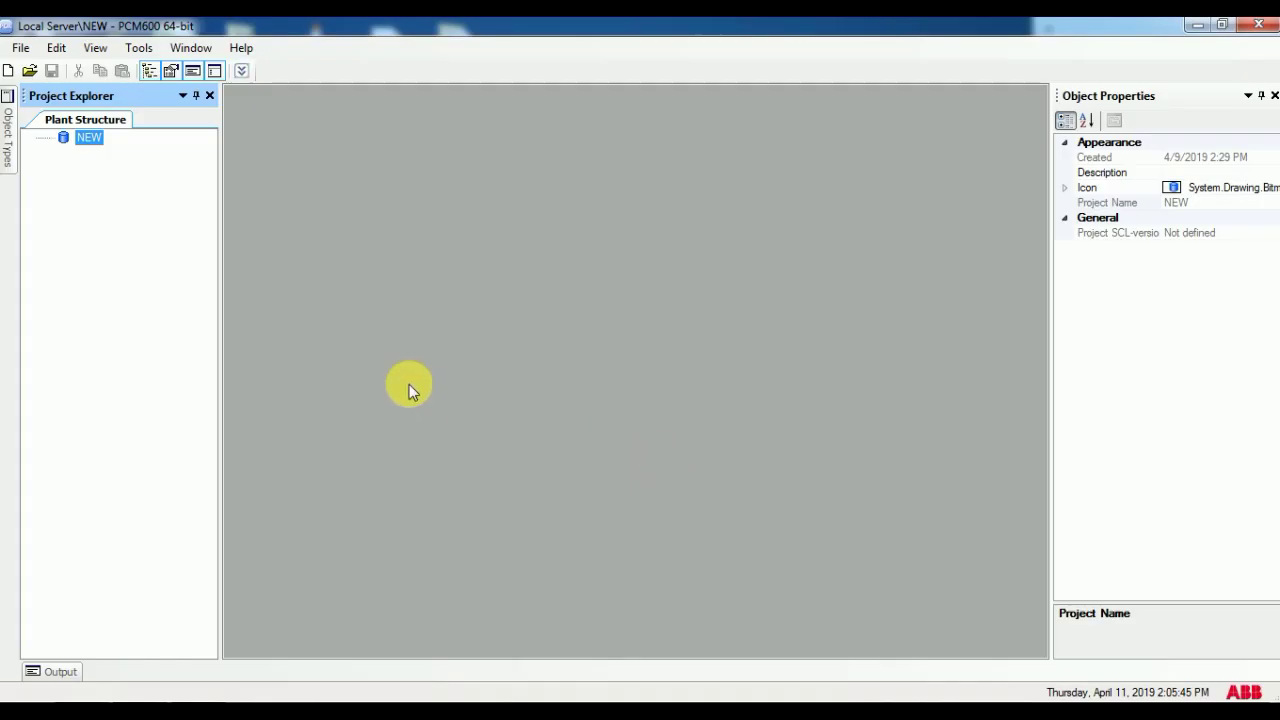
Step: Add a Substation under the NEW project
right_click(97, 143)
mouse_move(200, 160)
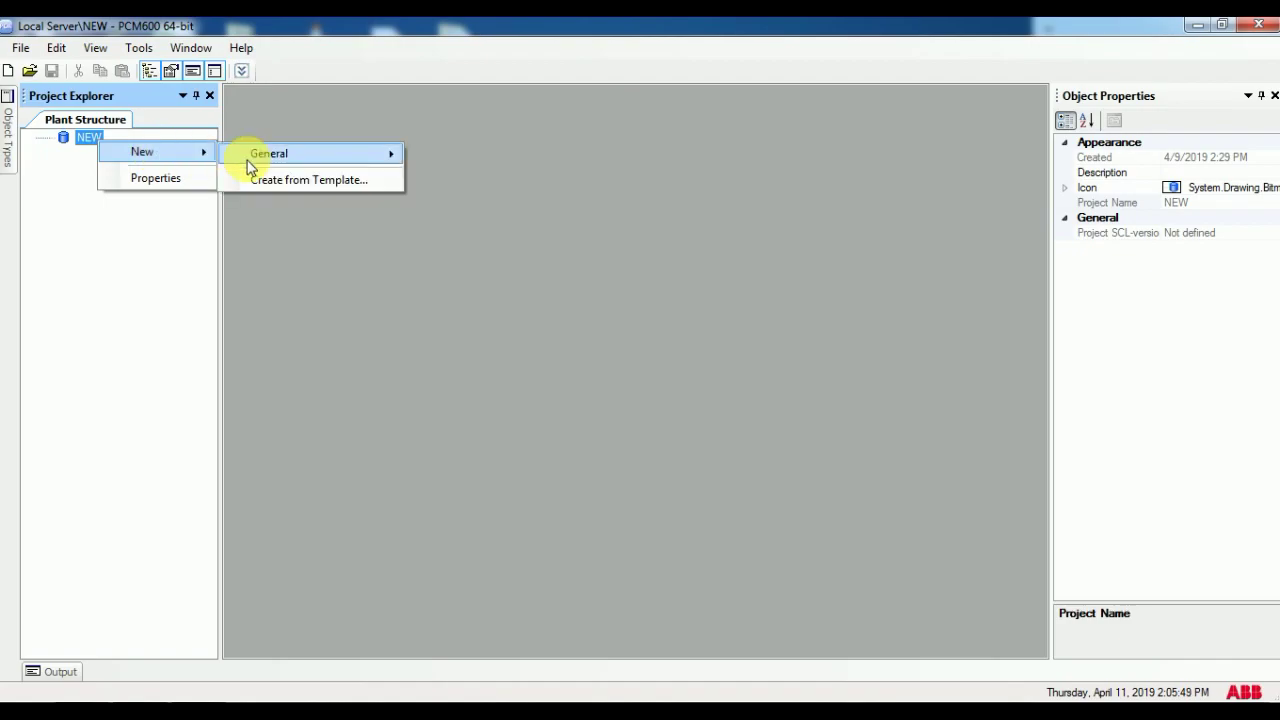
mouse_move(310, 160)
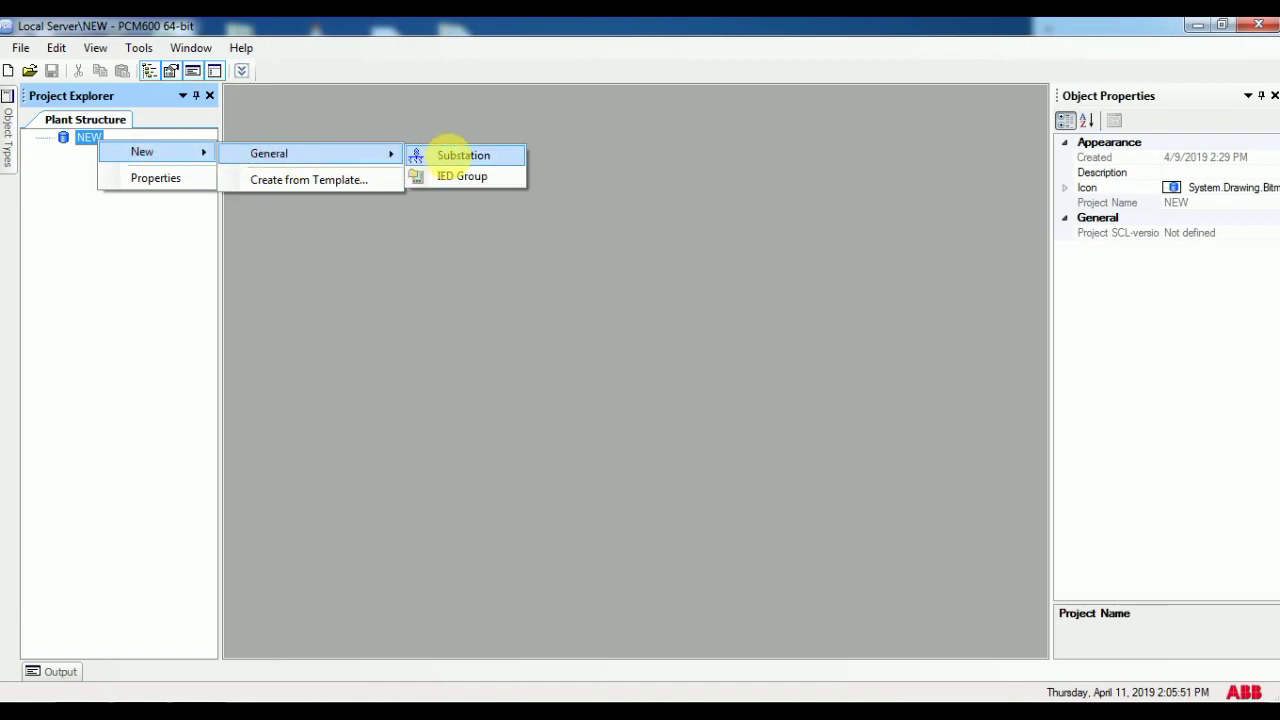
click(445, 155)
Step: Add a Voltage Level under the Substation
right_click(106, 151)
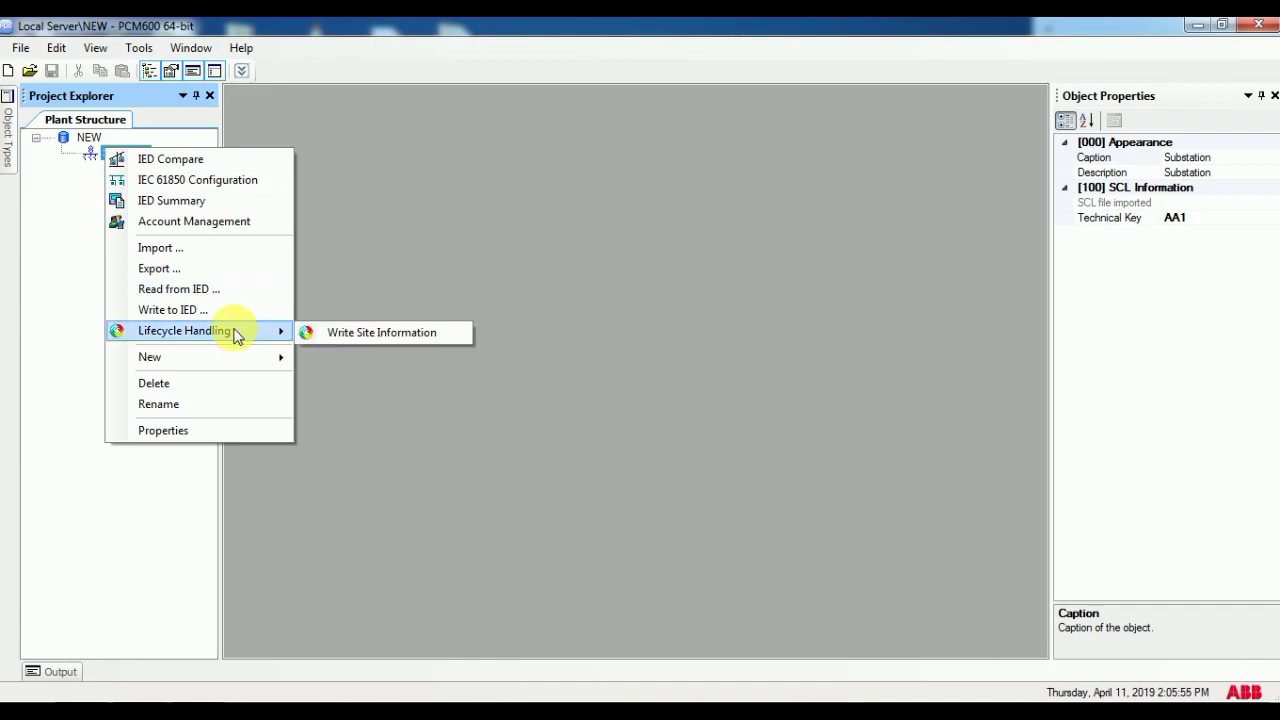
mouse_move(214, 357)
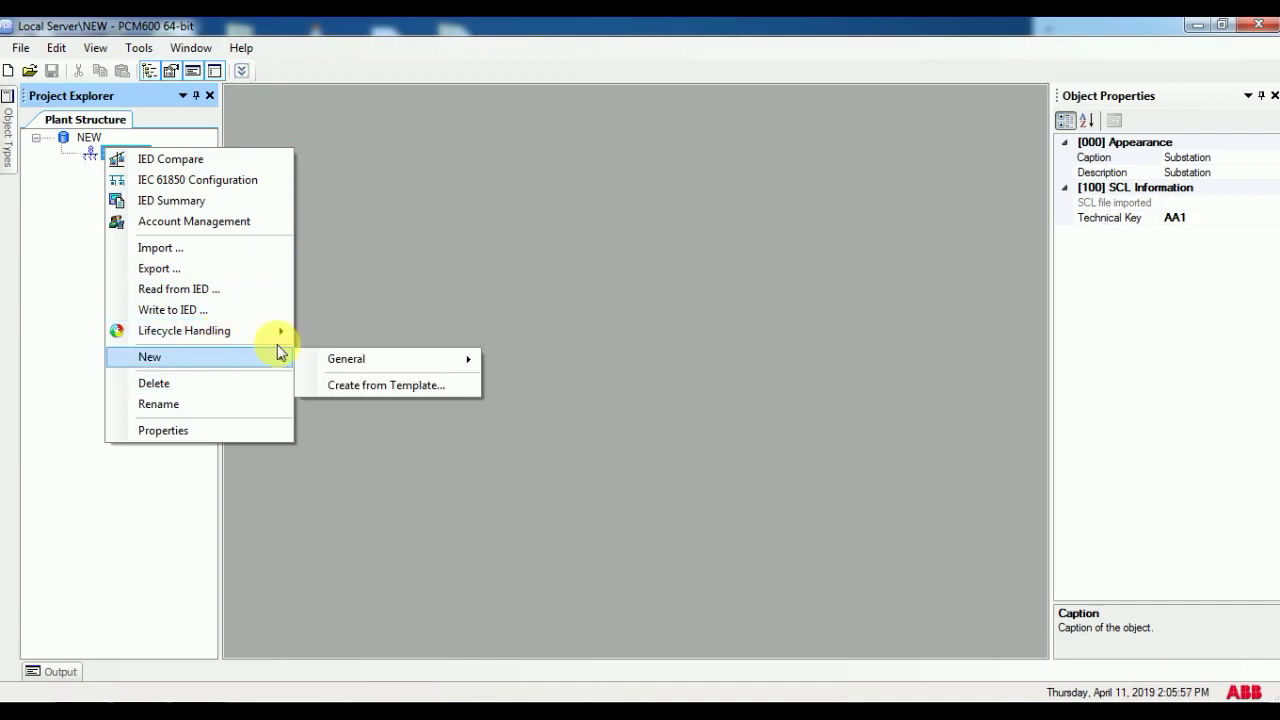
mouse_move(432, 368)
click(529, 360)
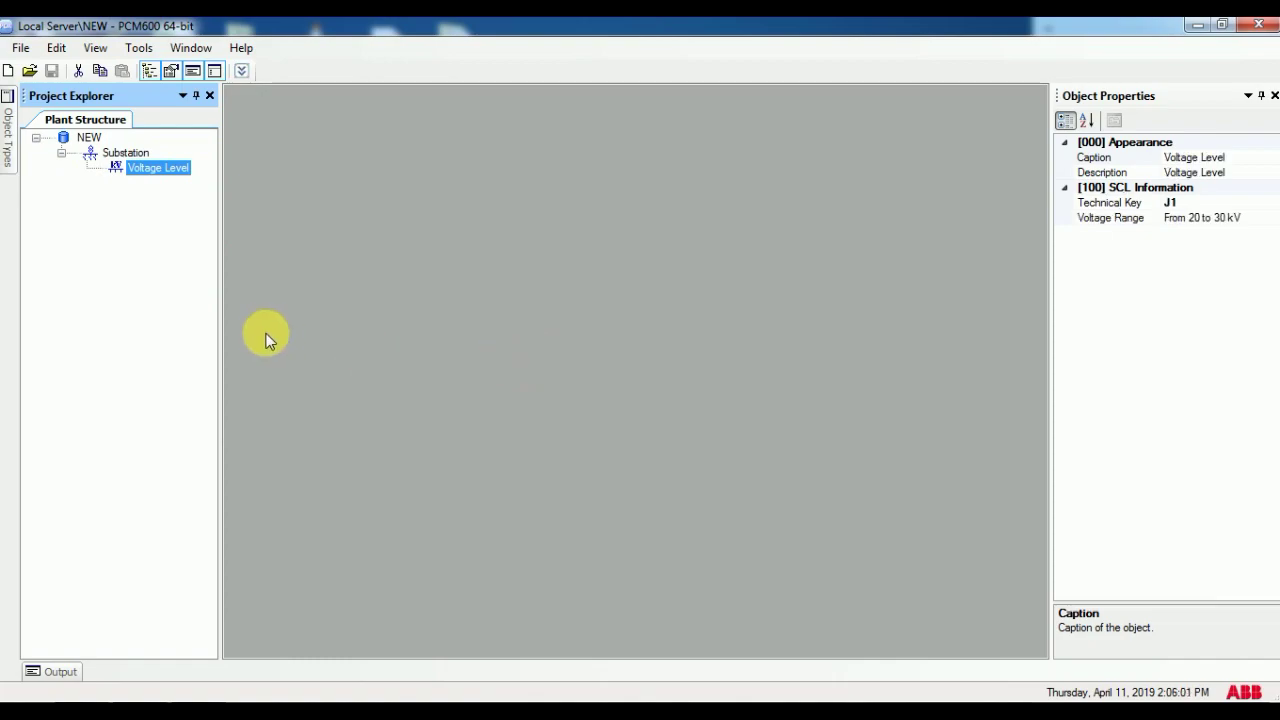
Step: Change the voltage level's Caption to '11KV' in its properties
right_click(180, 170)
click(1163, 218)
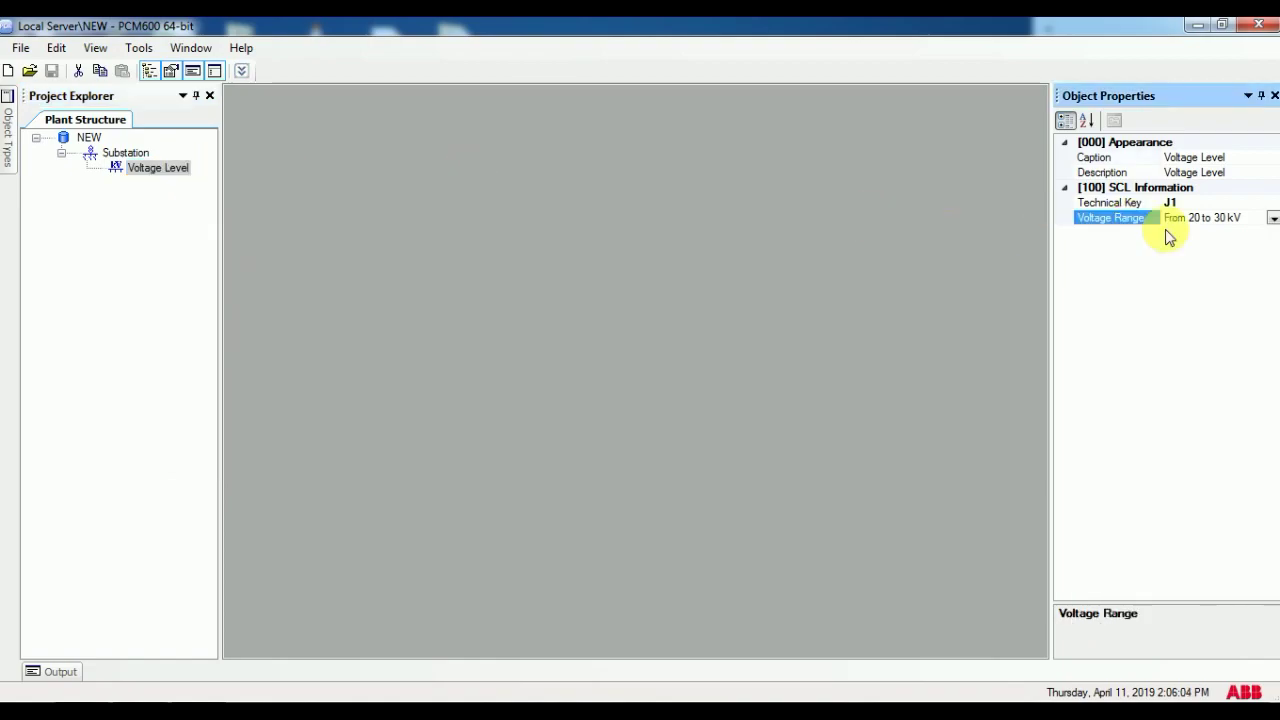
click(1228, 158)
drag(1165, 158, 1250, 160)
text(1)
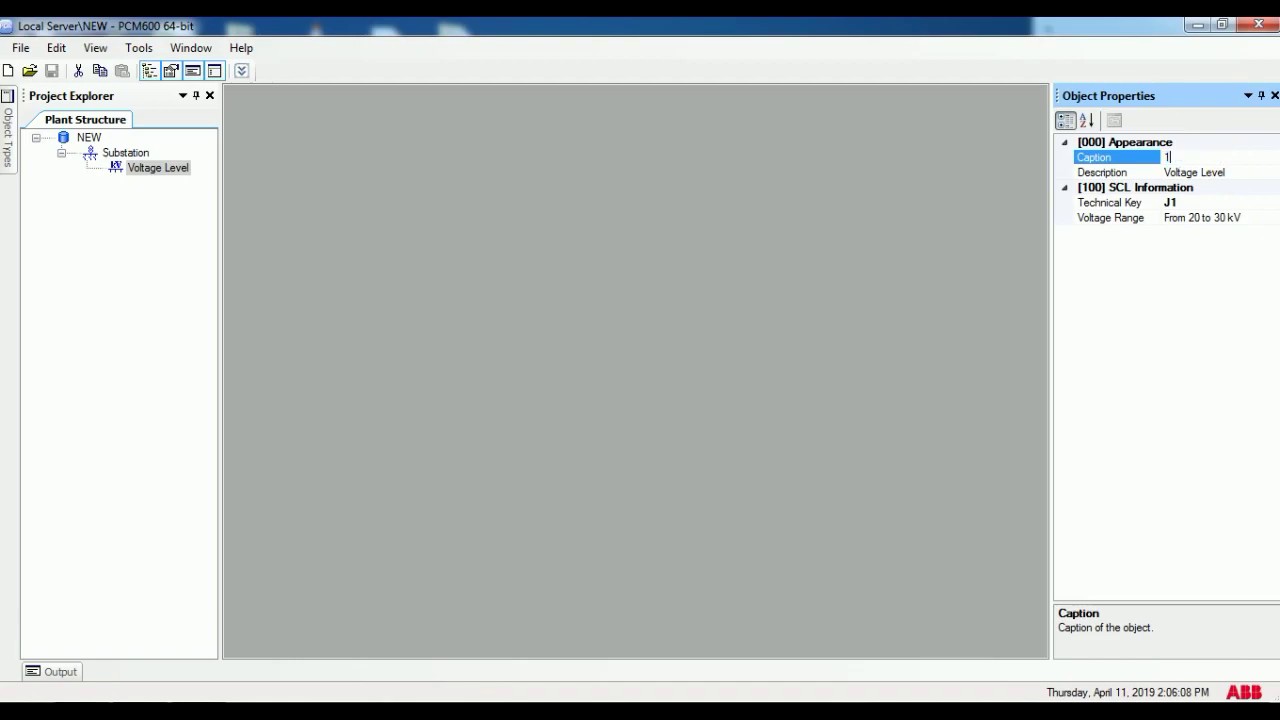
text(1KV)
click(151, 297)
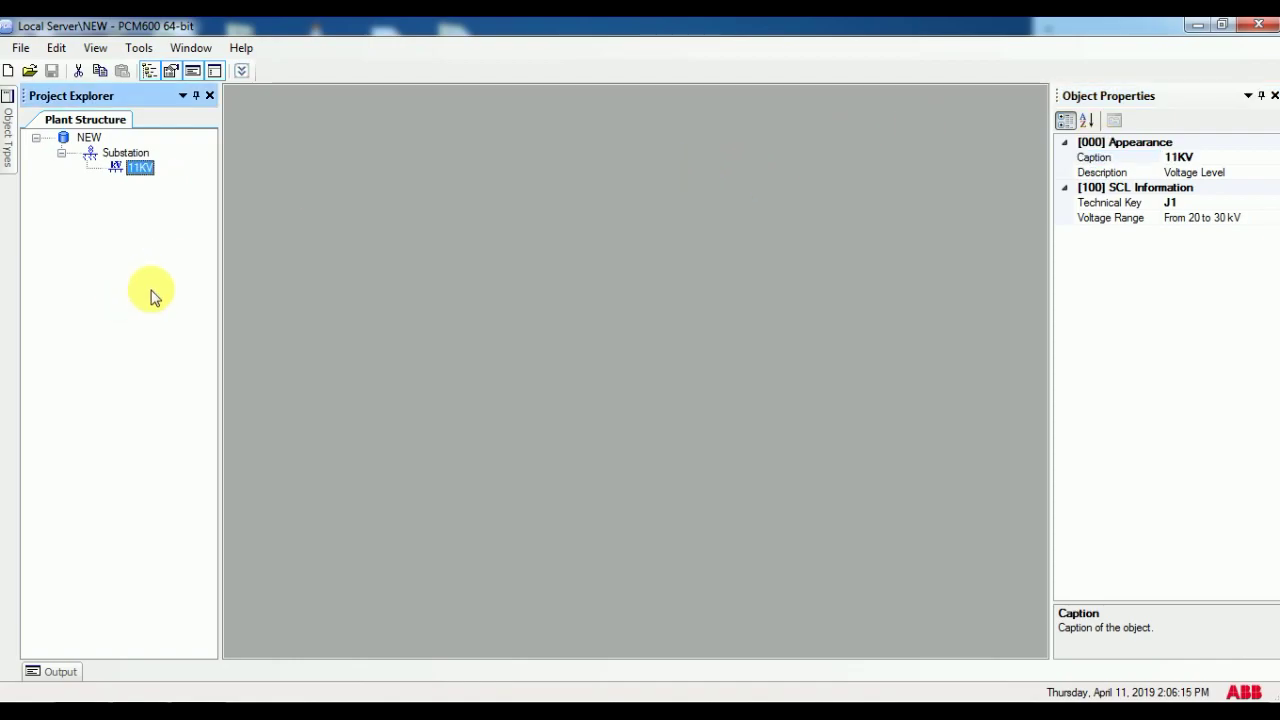
Step: Add a bay under 11KV and caption it 'Outgoing1'
right_click(143, 179)
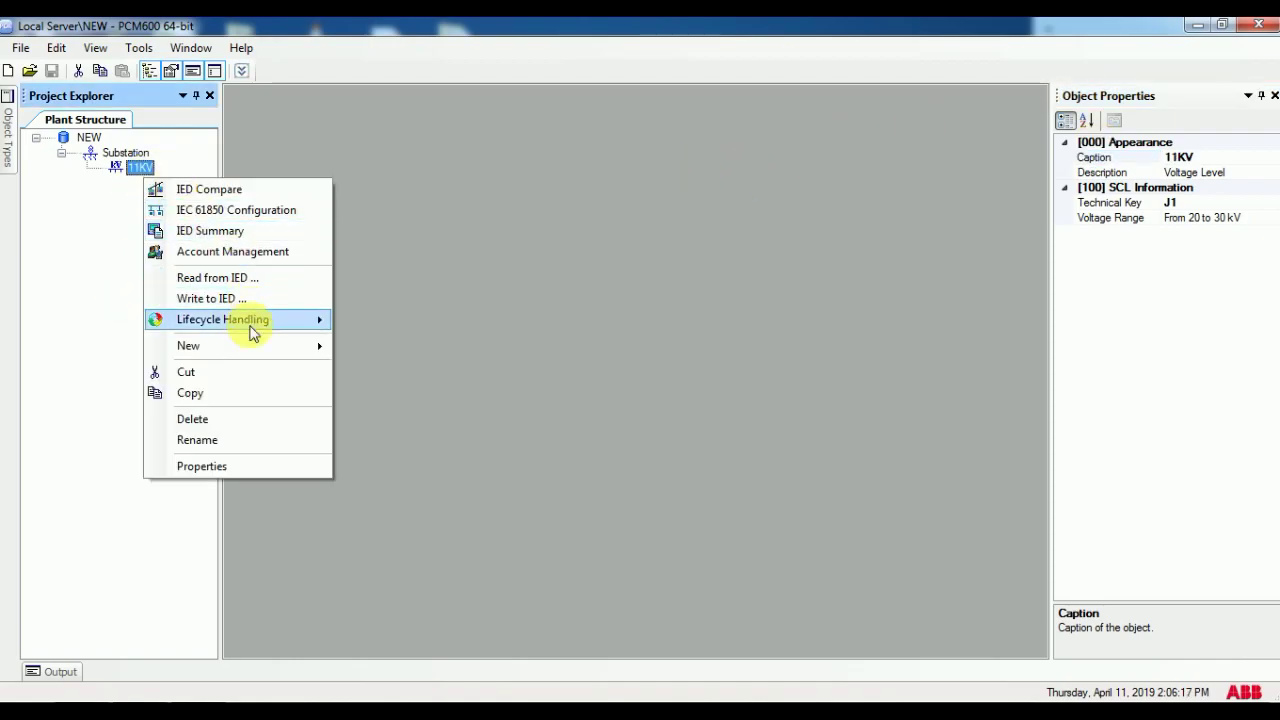
mouse_move(257, 347)
mouse_move(505, 352)
click(556, 350)
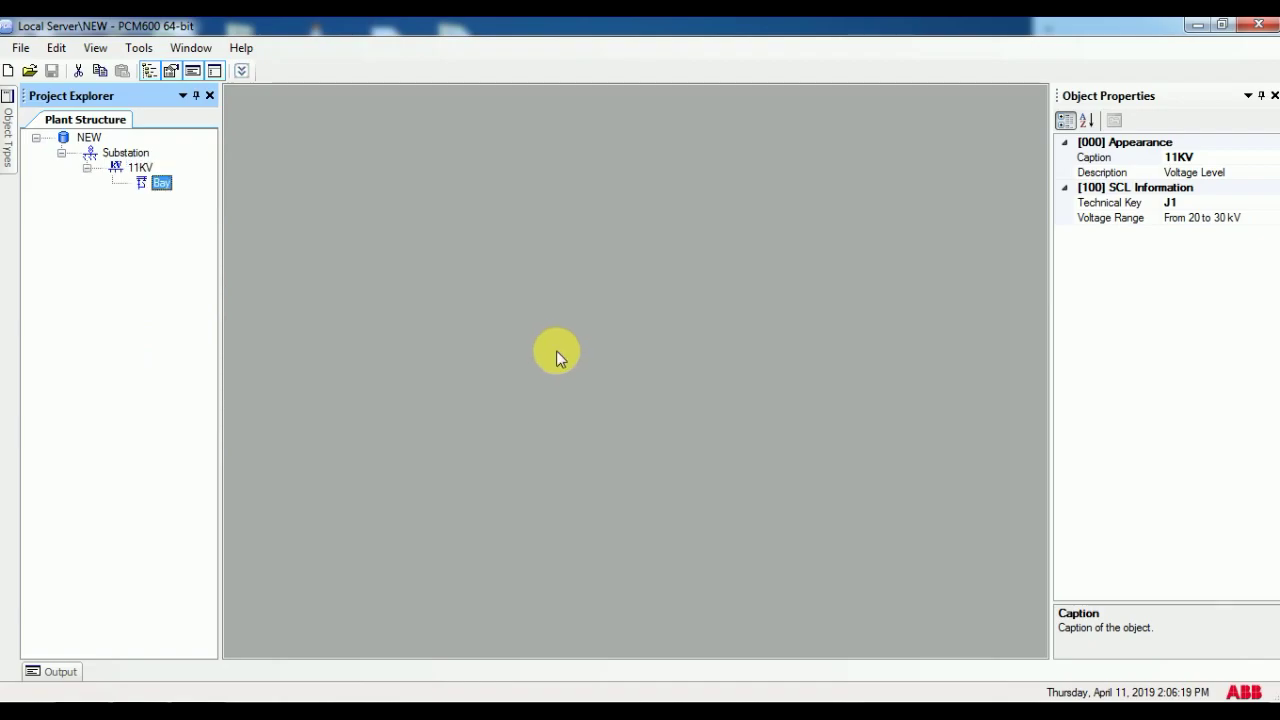
click(1180, 160)
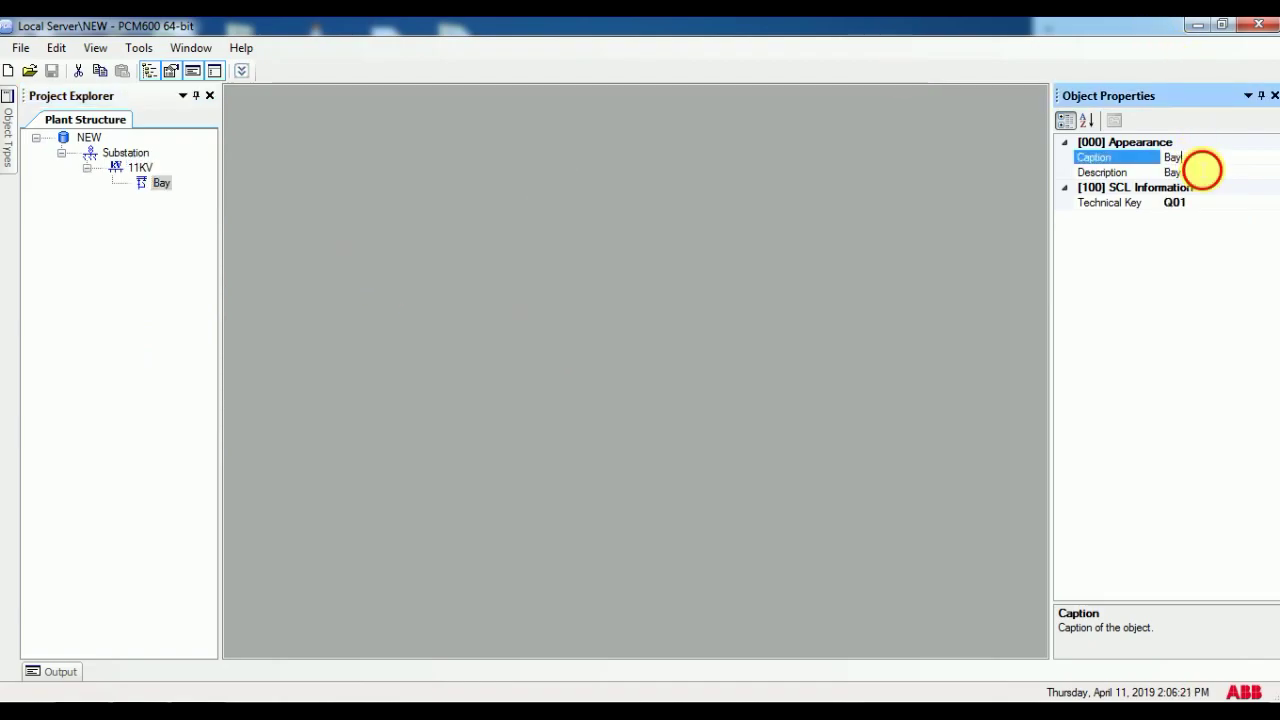
text(Outgoing)
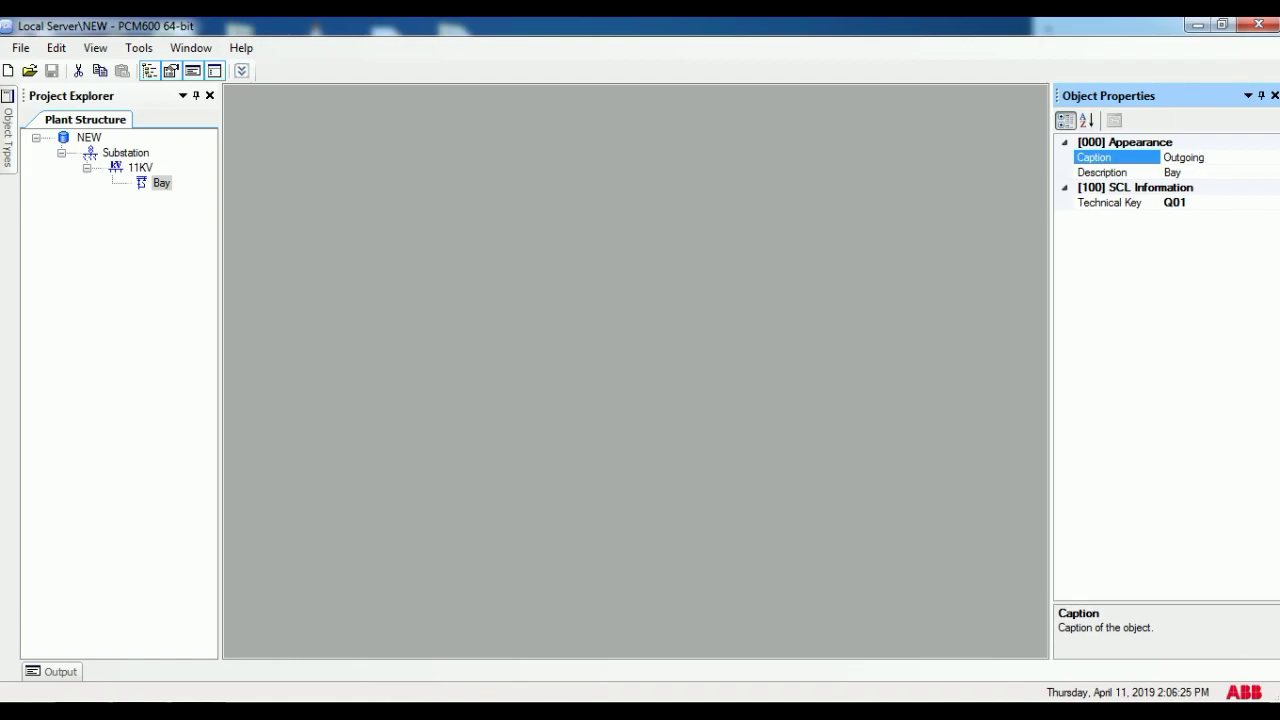
text(1)
click(145, 262)
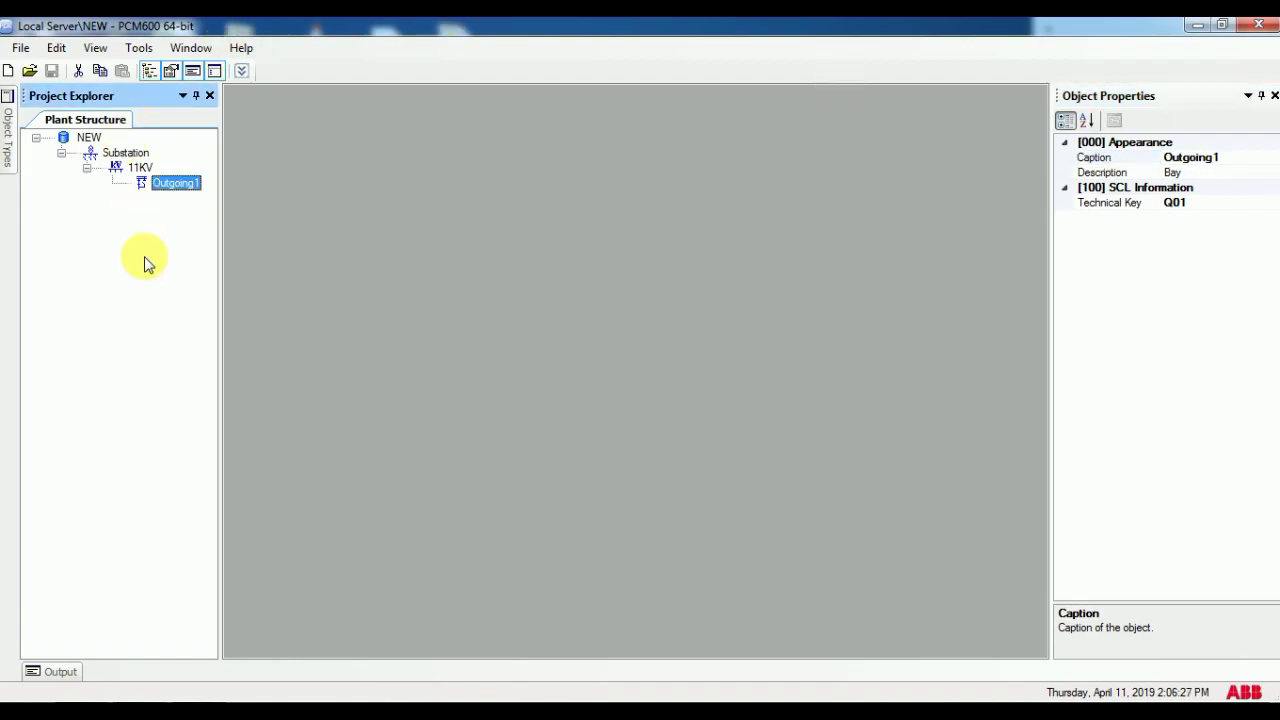
Step: Insert a REF615 feeder IED into the Outgoing1 bay
right_click(168, 187)
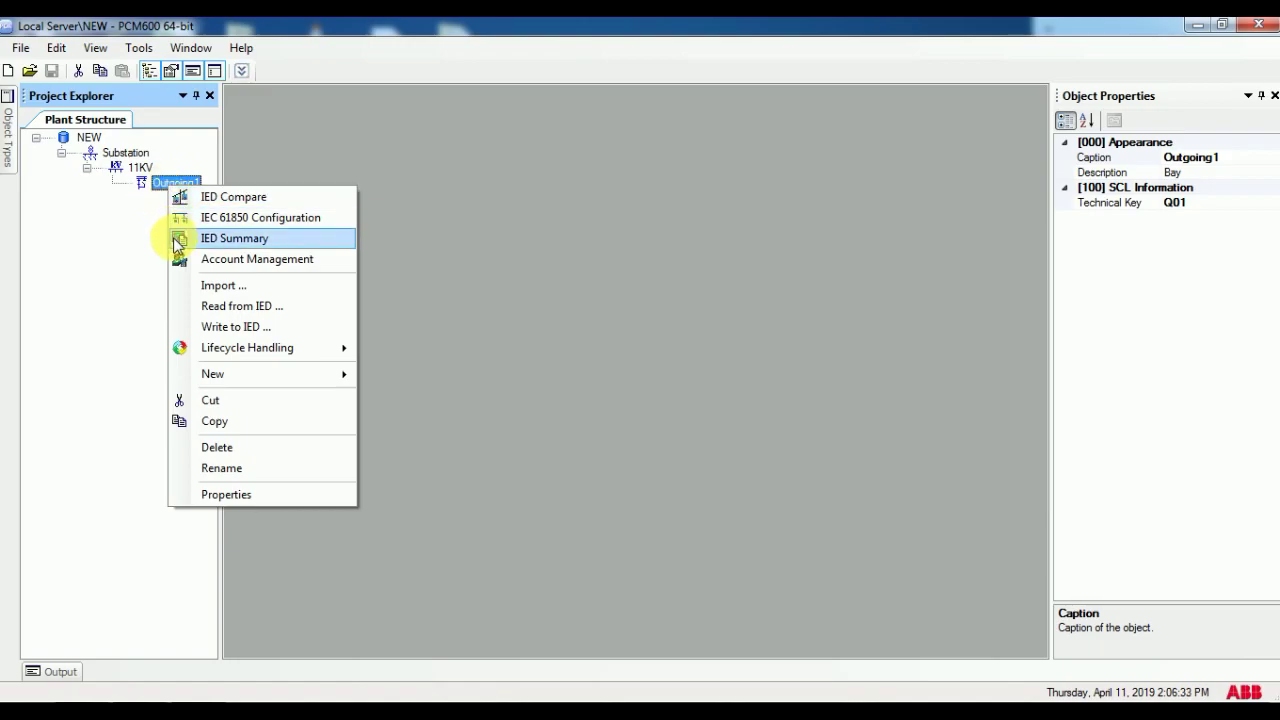
right_click(180, 194)
right_click(181, 193)
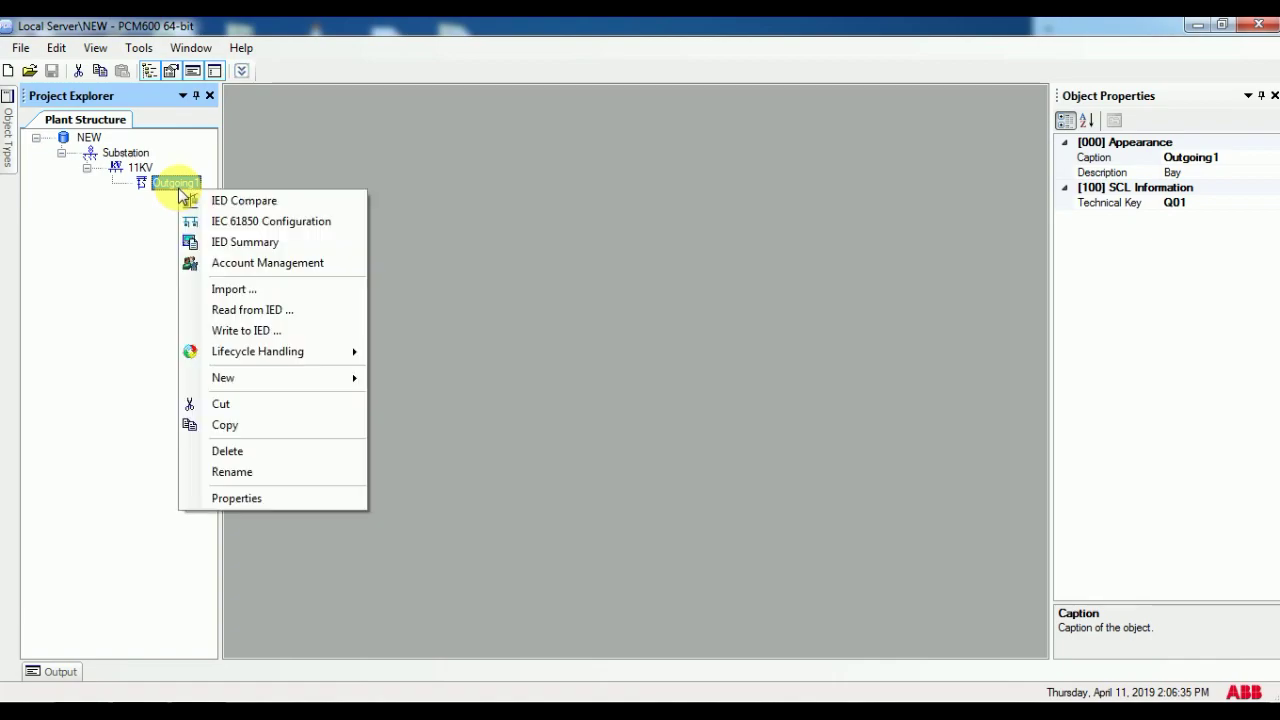
mouse_move(272, 378)
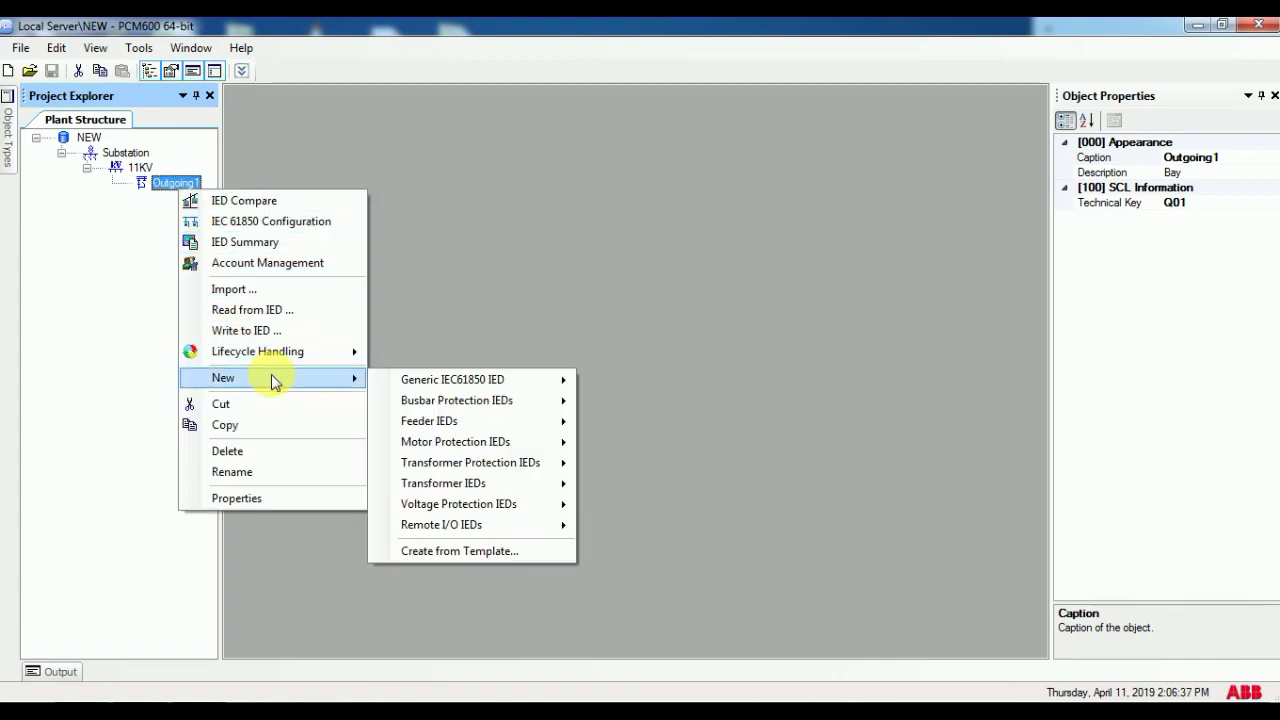
mouse_move(565, 427)
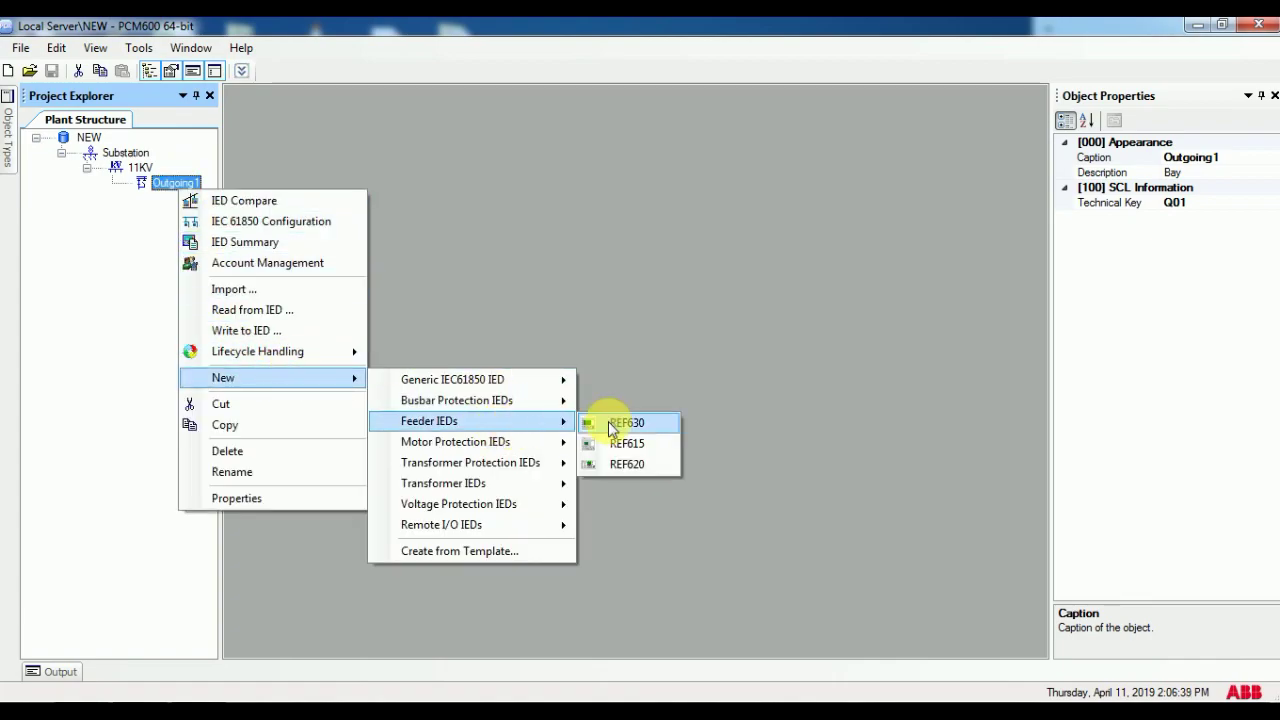
click(634, 443)
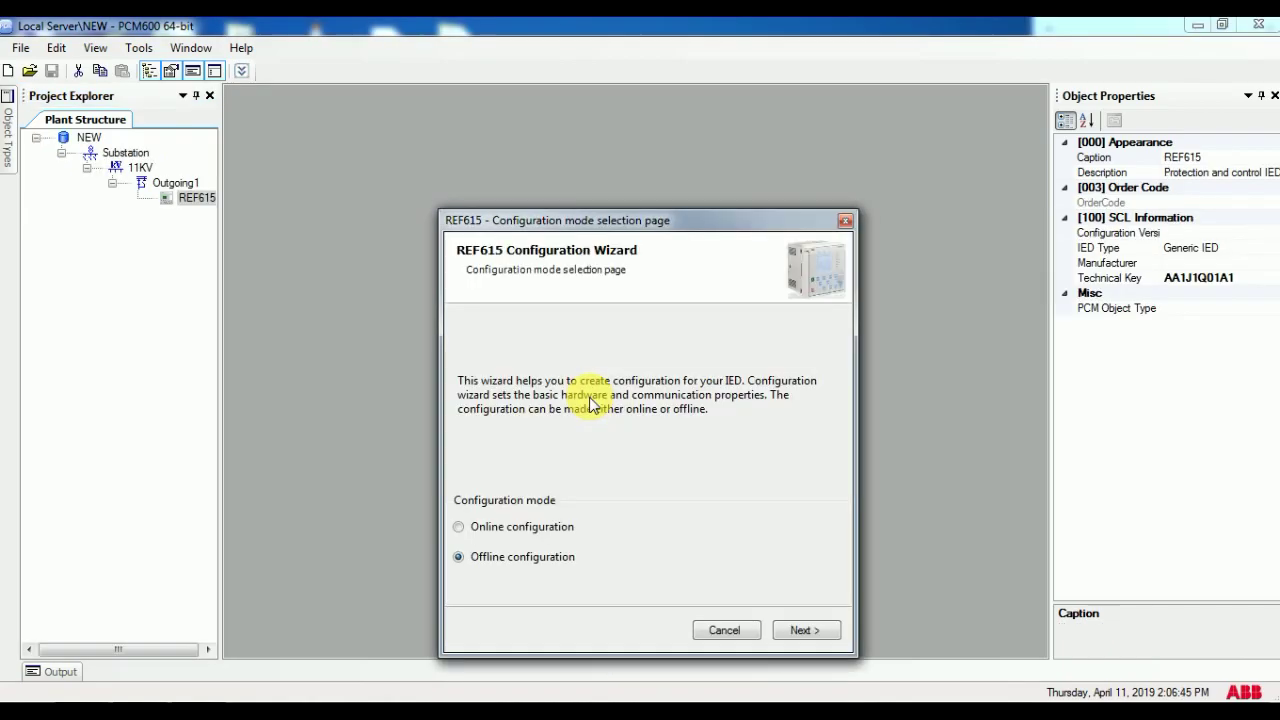
Step: Choose Online configuration in the REF615 wizard and continue to protocol selection
click(500, 527)
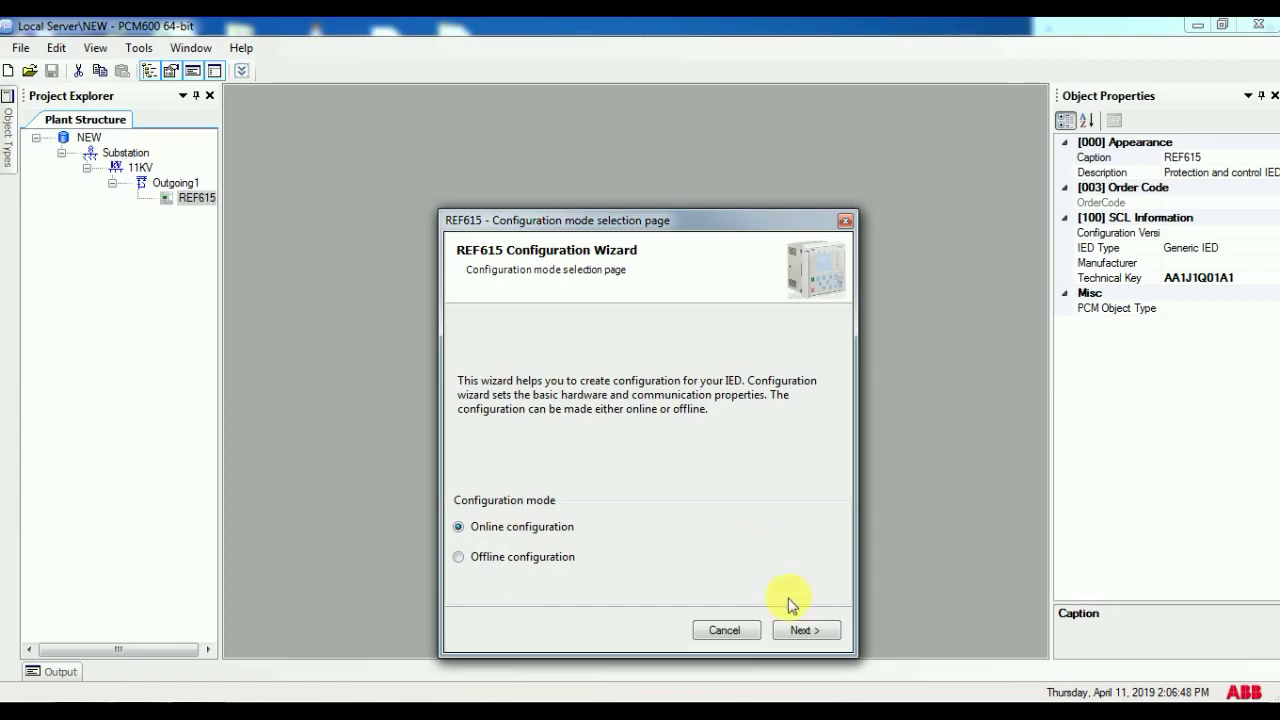
click(758, 562)
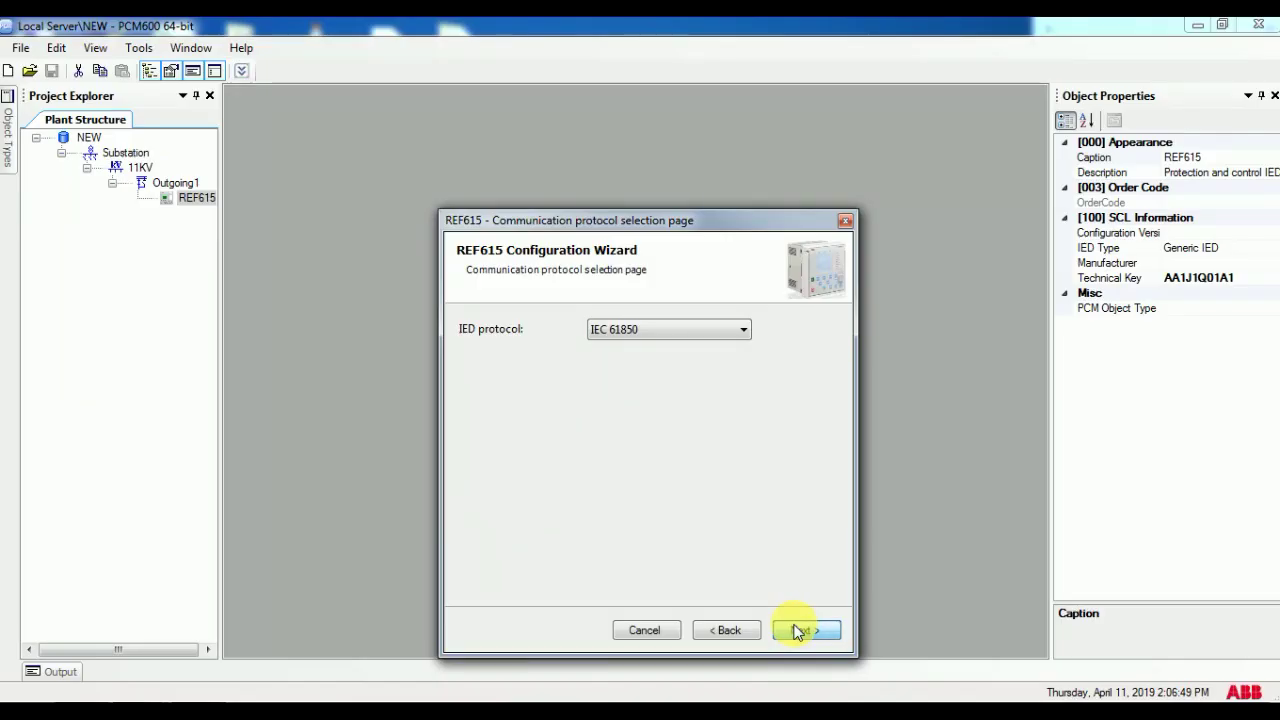
Step: Keep IEC 61850, trust the IED certificate forever, and accept the read order code
click(762, 562)
click(845, 584)
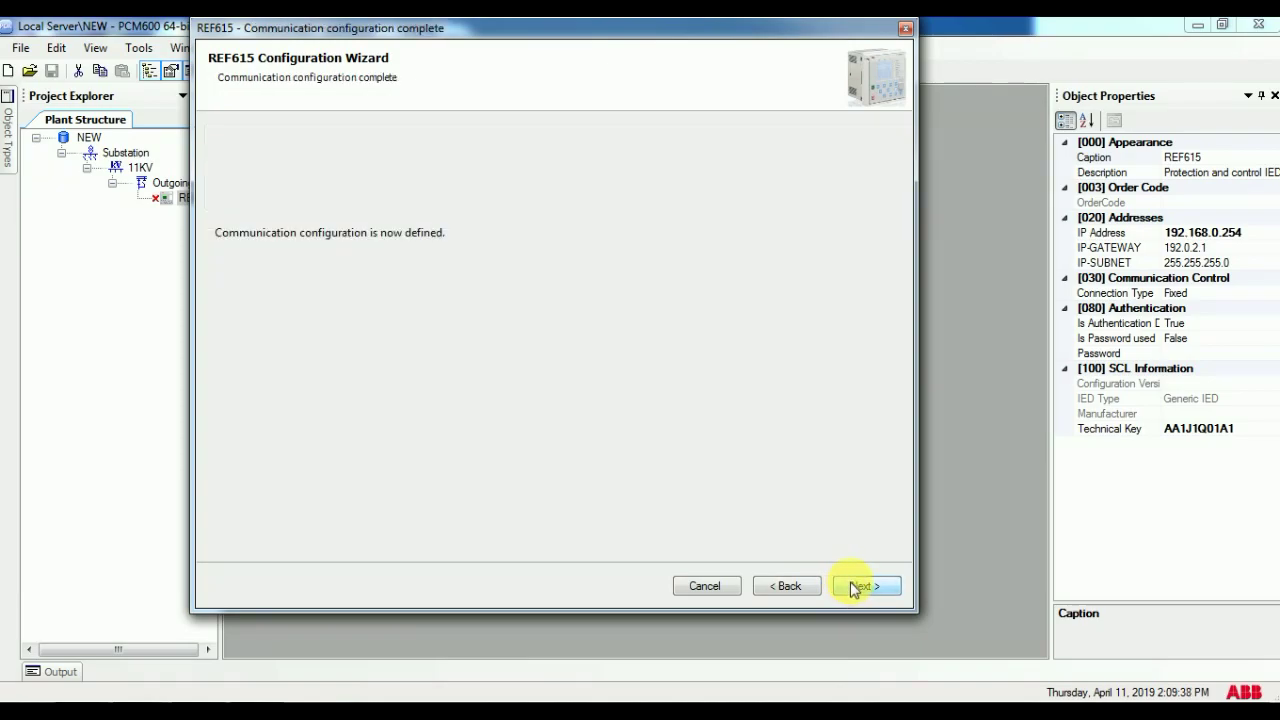
click(858, 586)
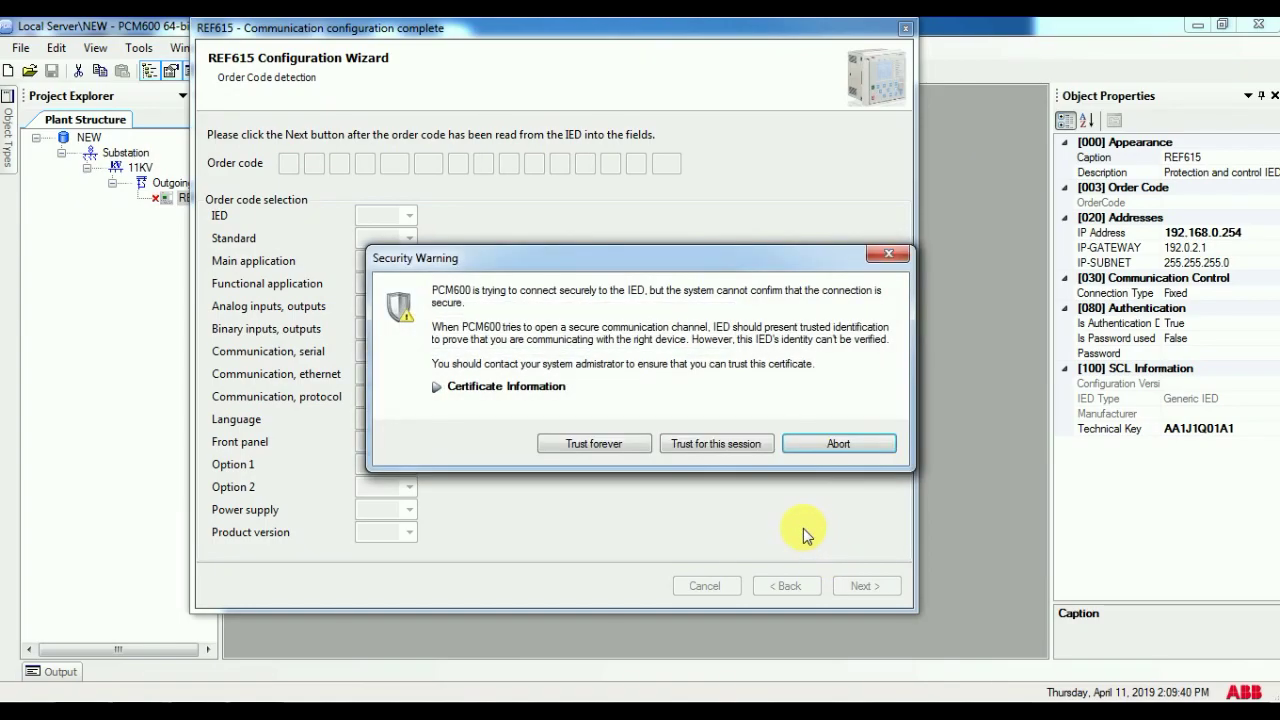
click(620, 446)
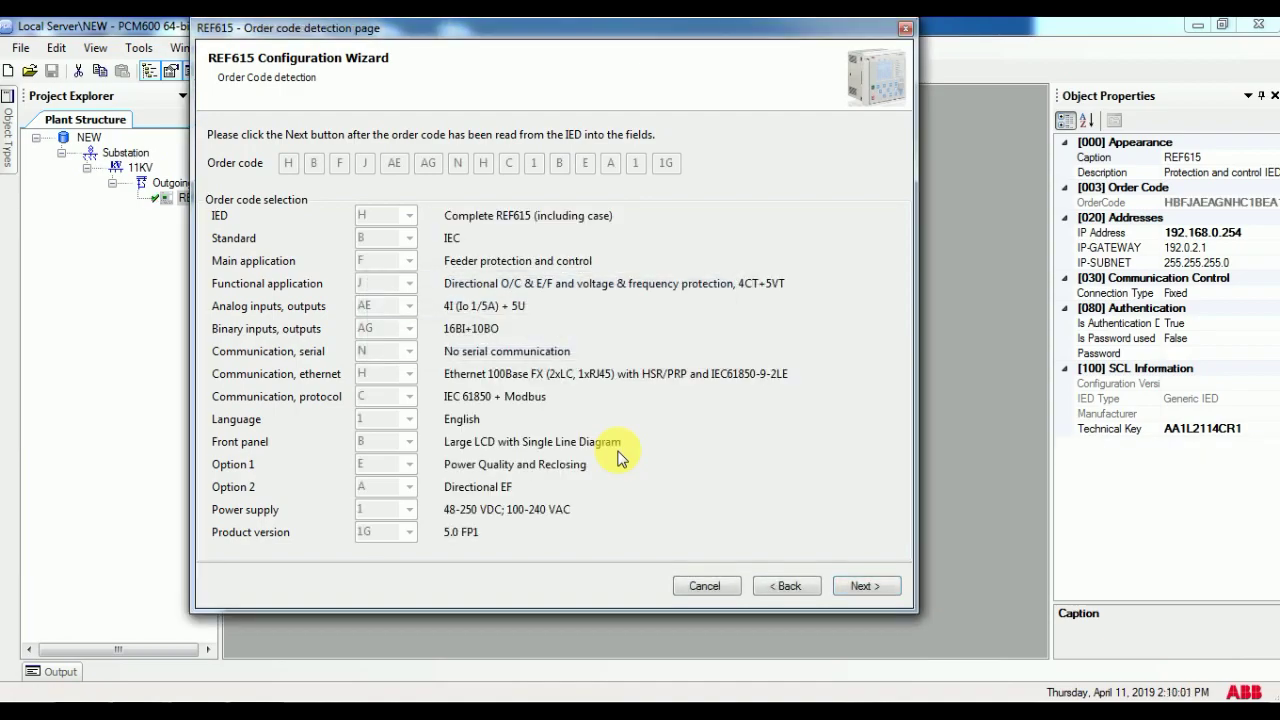
click(862, 586)
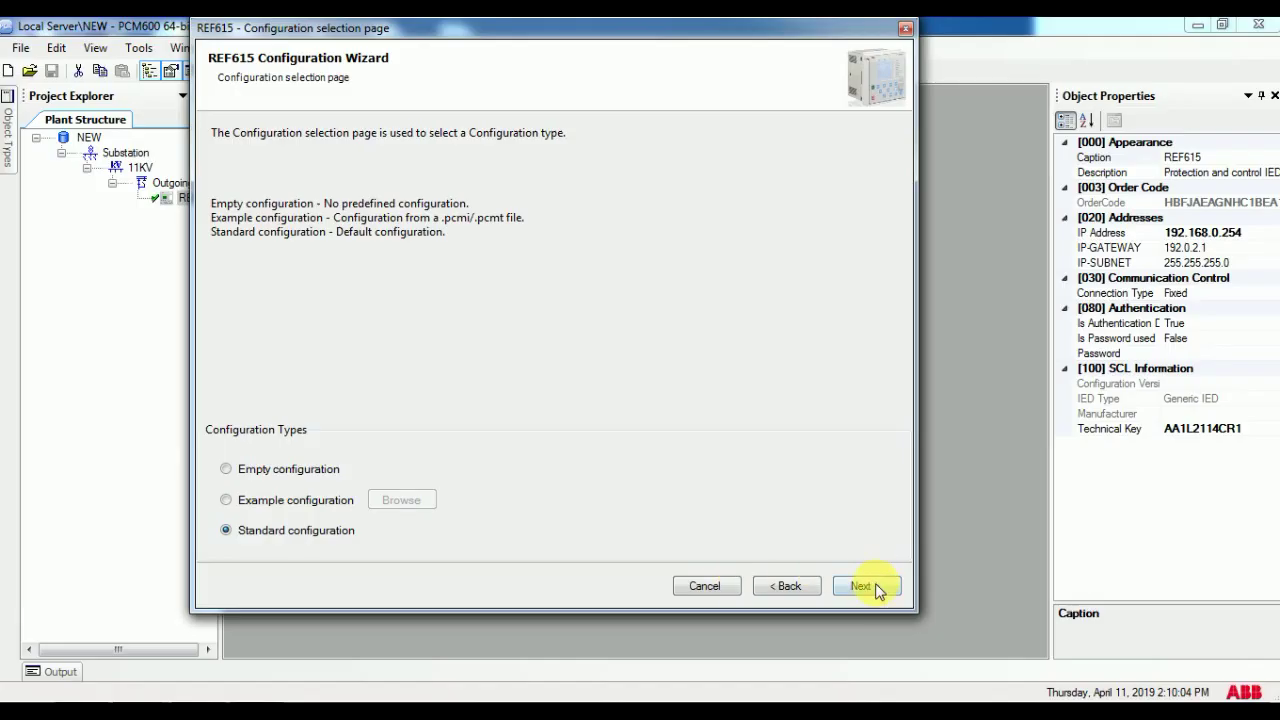
Step: Accept Standard configuration, keep IEC 61850 Edition 1, and generate the REF615 configuration
click(816, 528)
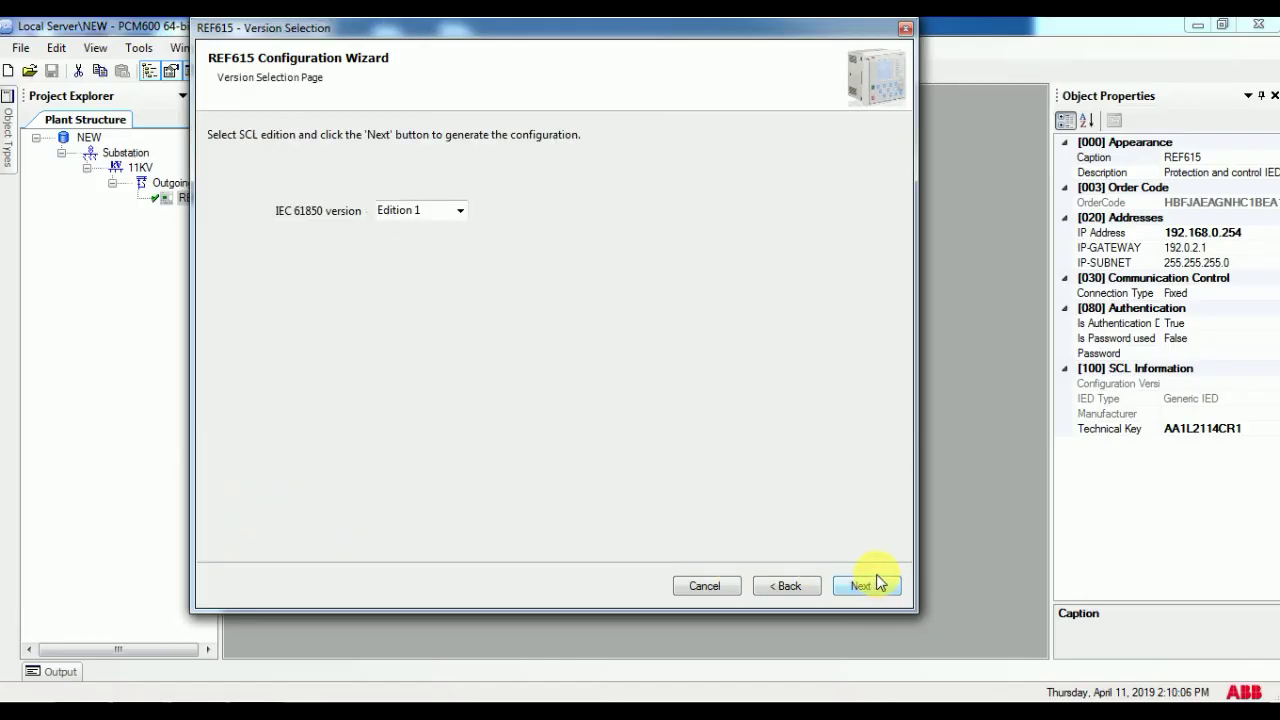
click(442, 212)
click(455, 210)
click(457, 214)
click(866, 588)
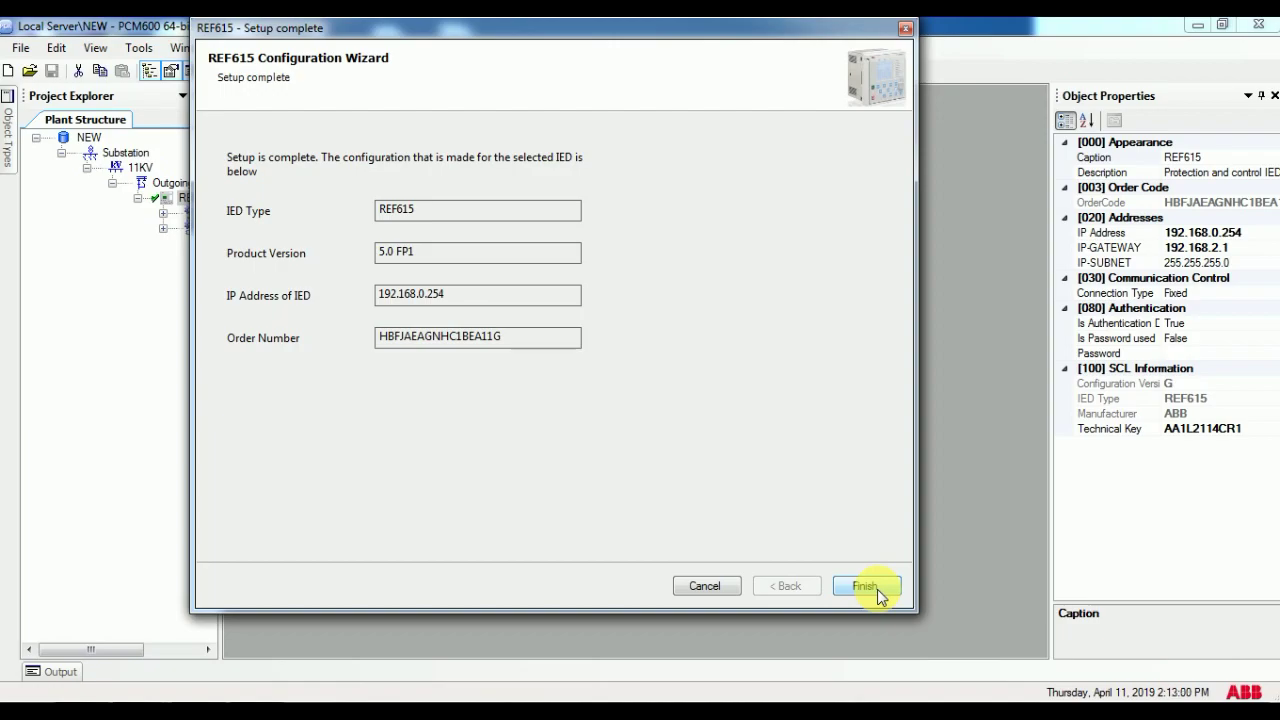
Step: Finish the wizard and collapse the REF615 node under Outgoing1 in Project Explorer
click(878, 594)
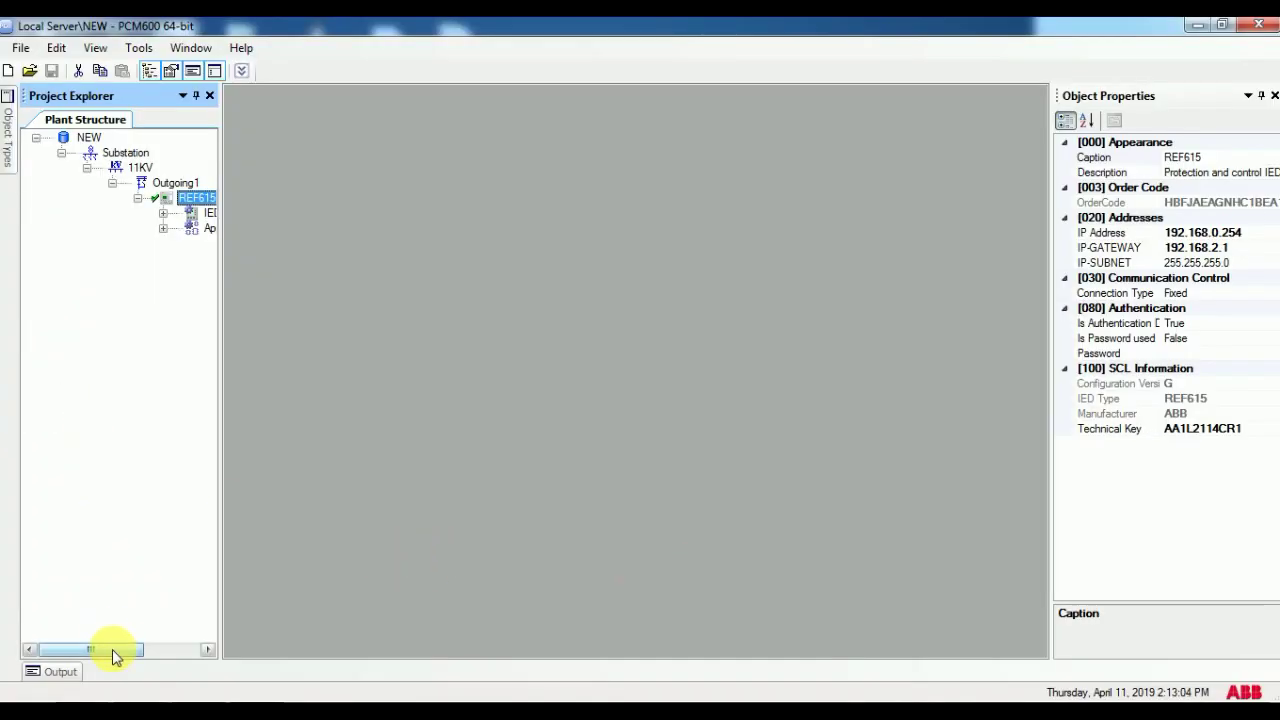
drag(243, 580, 268, 580)
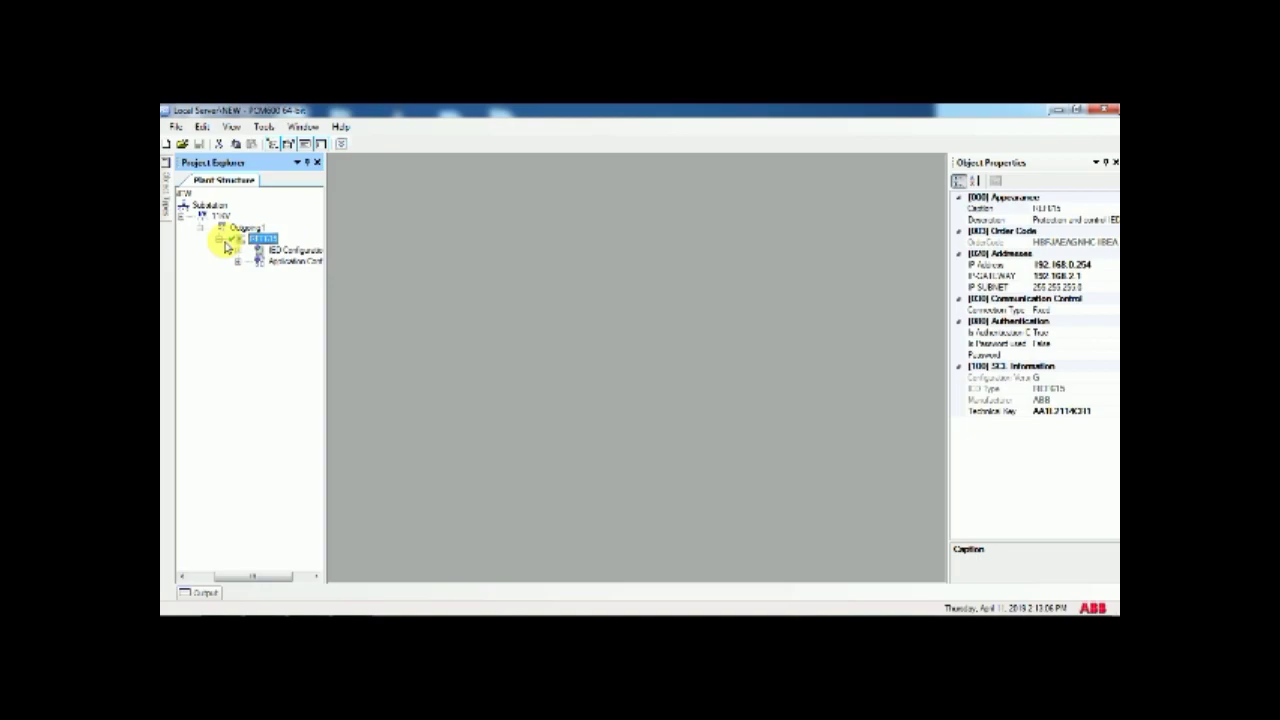
click(221, 241)
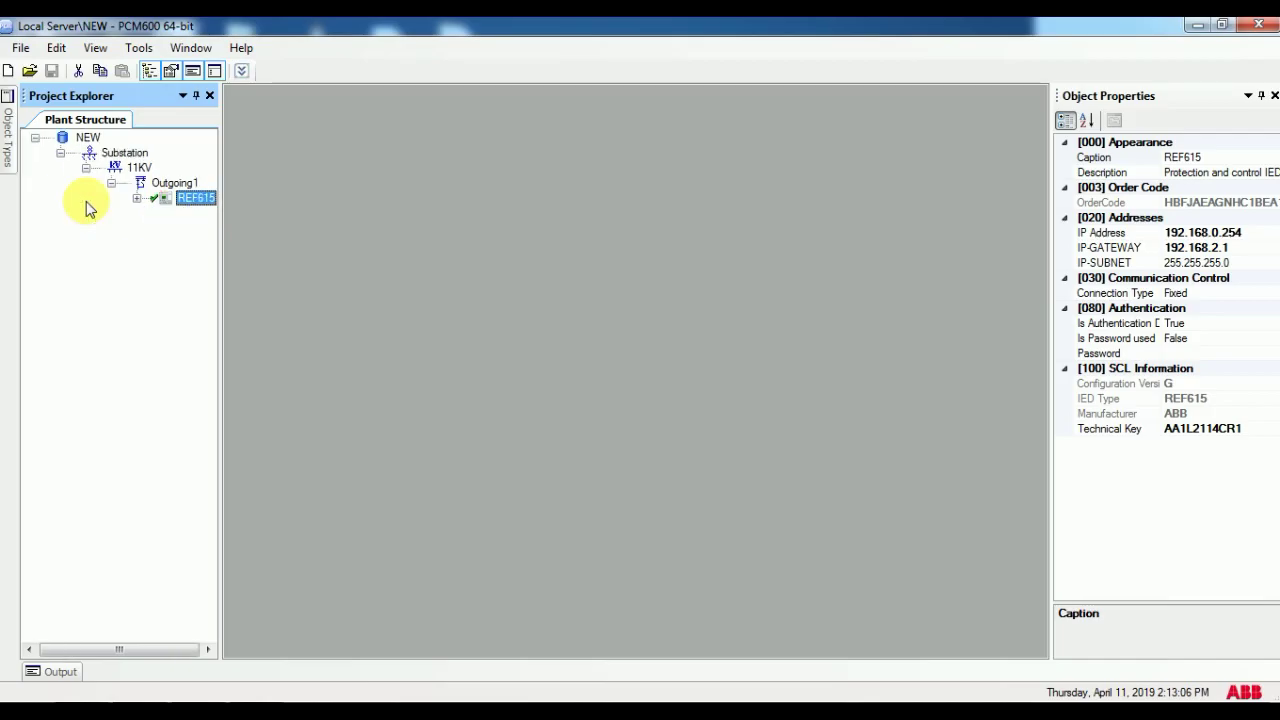